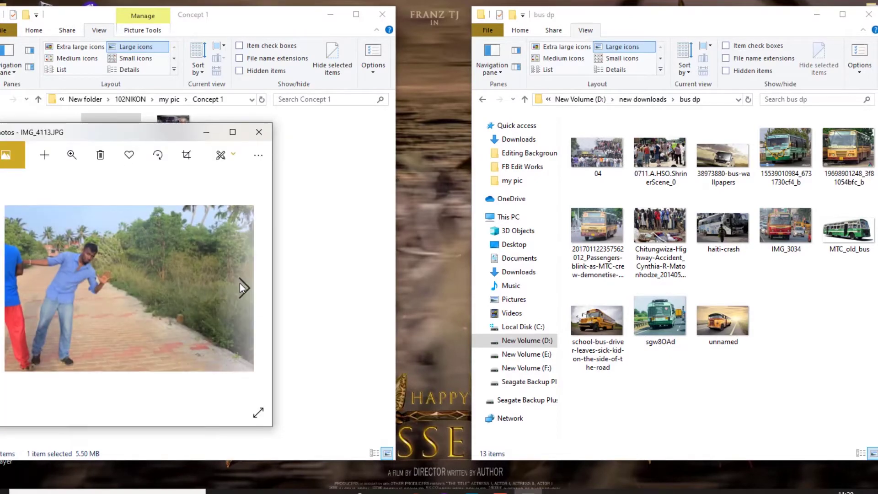
# Preview the lying-man photo IMG_4119, the finished collage IMG_4114 pg2 copy and the crowded-bus picture 04, closing each one.
pyautogui.click(263, 138)
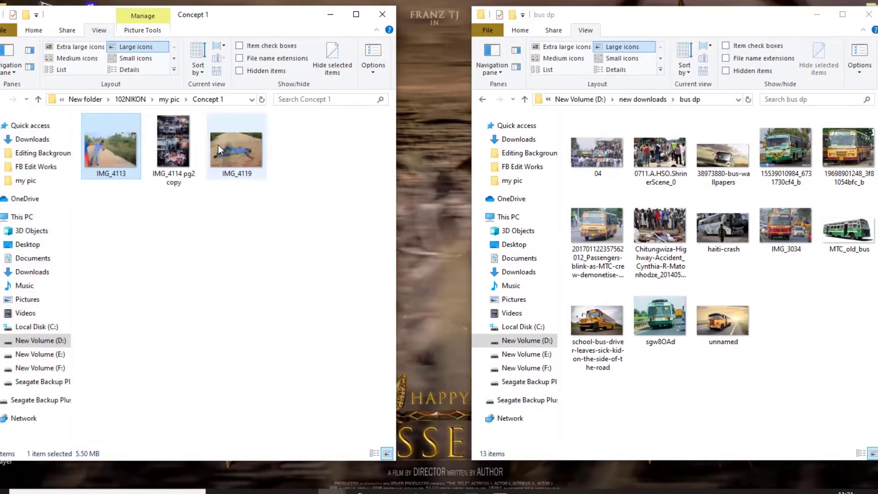
pyautogui.doubleClick(218, 145)
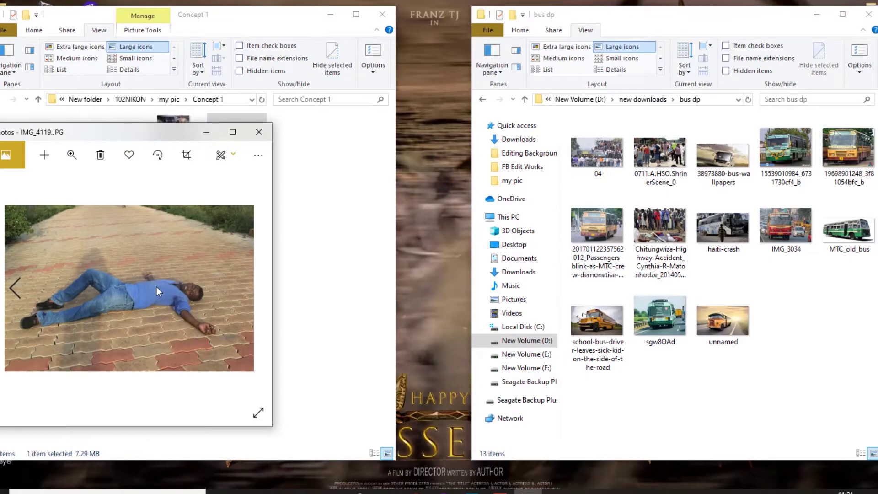
pyautogui.click(260, 133)
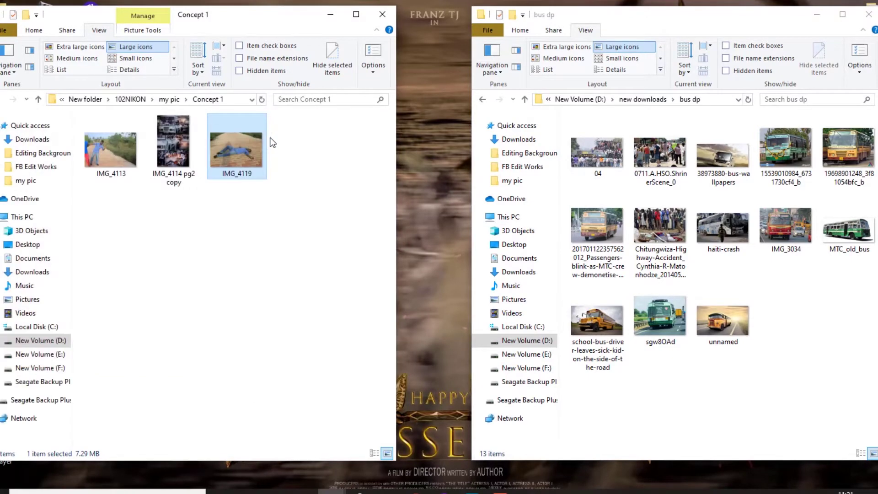
pyautogui.doubleClick(190, 155)
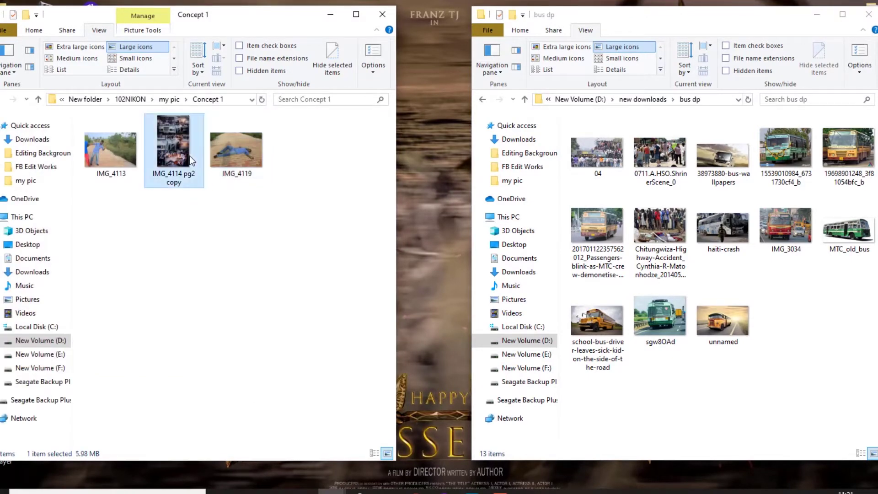
pyautogui.click(233, 133)
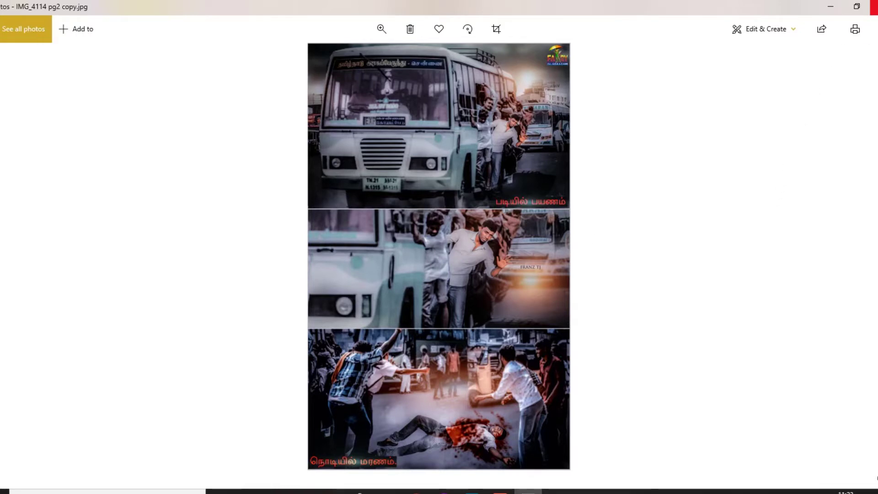
pyautogui.click(875, 8)
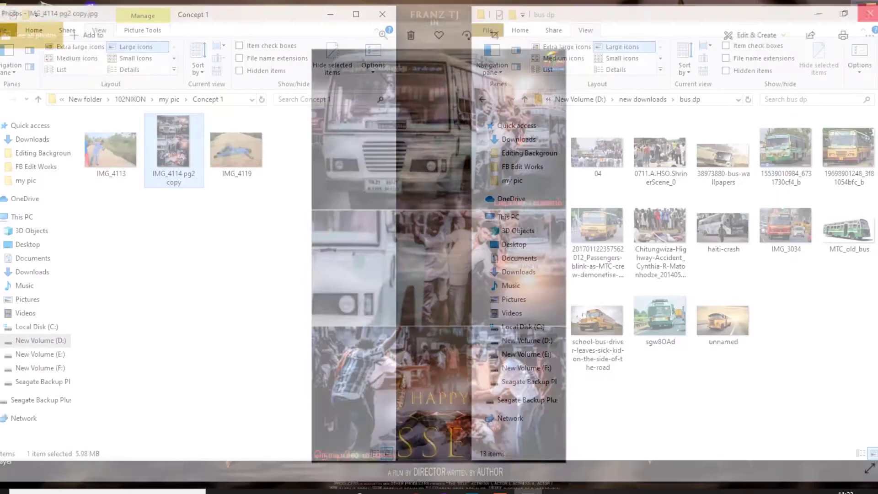
pyautogui.click(603, 170)
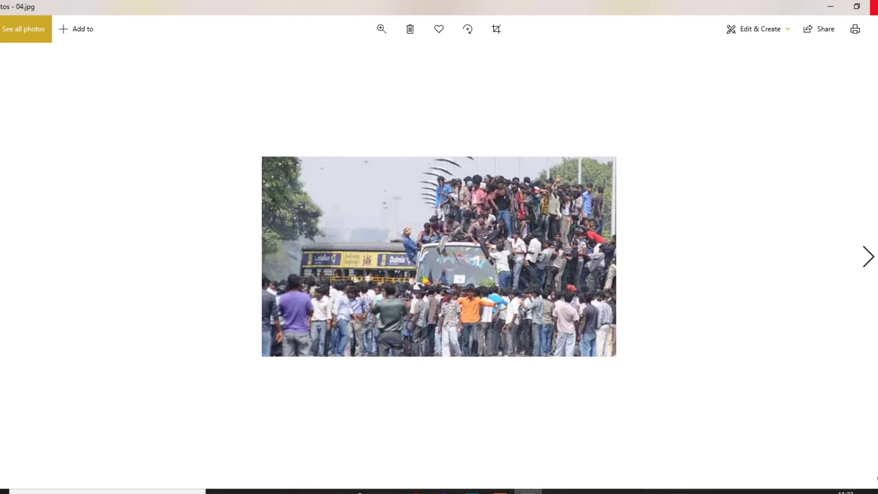
pyautogui.click(874, 8)
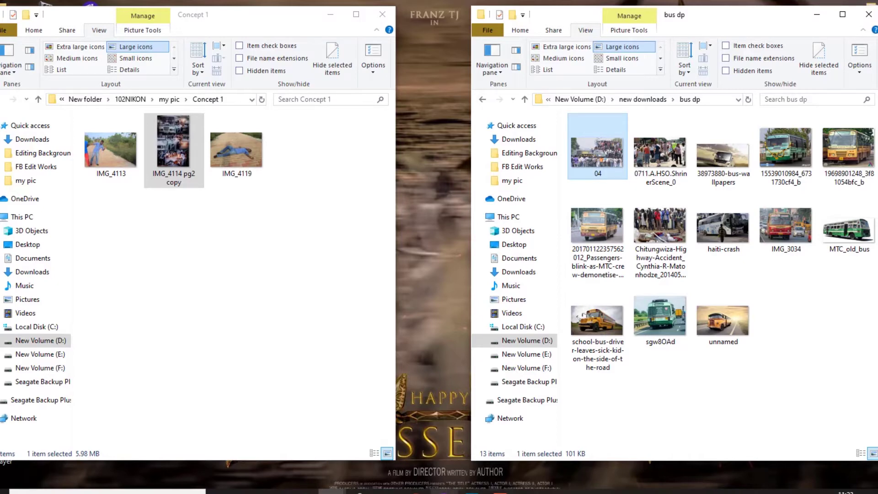
# Switch to Photoshop and show the Layer 1 copy cutout of the man, comparing it with the Background hidden and shown.
pyautogui.moveTo(457, 492); pyautogui.dragTo(516, 437)
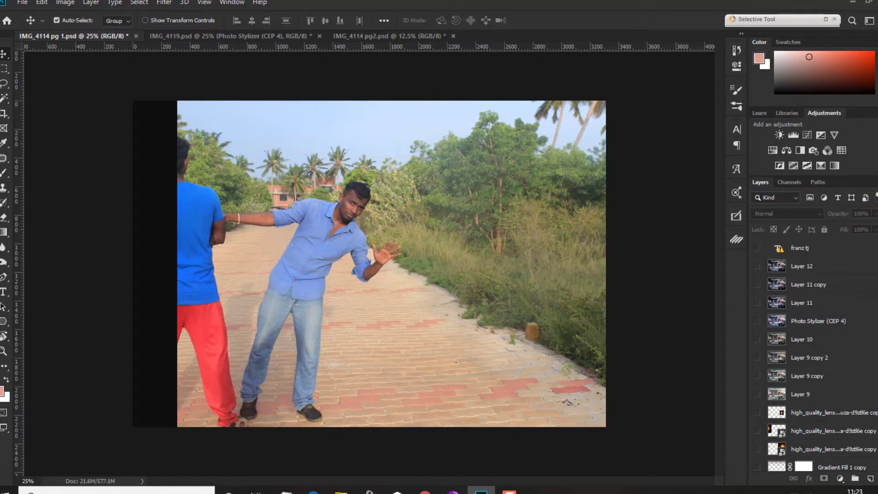
pyautogui.scroll(-10, 758, 459)
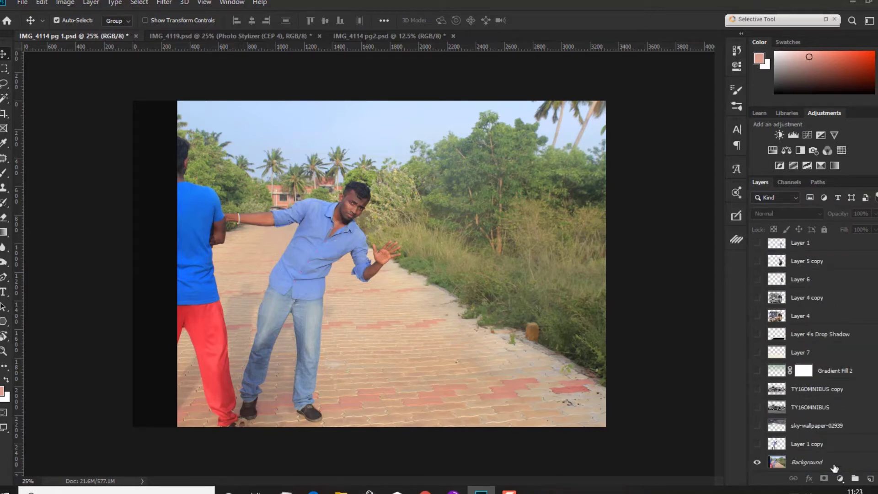
pyautogui.click(757, 461)
pyautogui.click(758, 444)
pyautogui.click(757, 463)
pyautogui.click(758, 463)
pyautogui.click(758, 463)
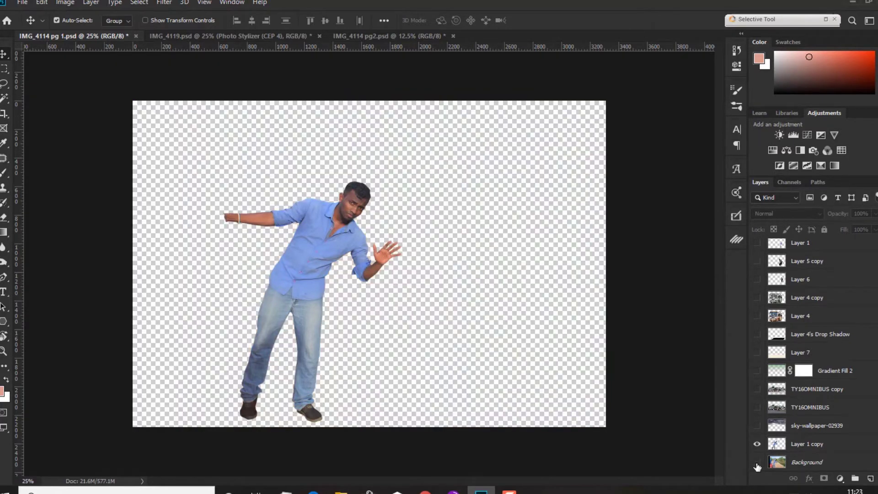
pyautogui.click(758, 463)
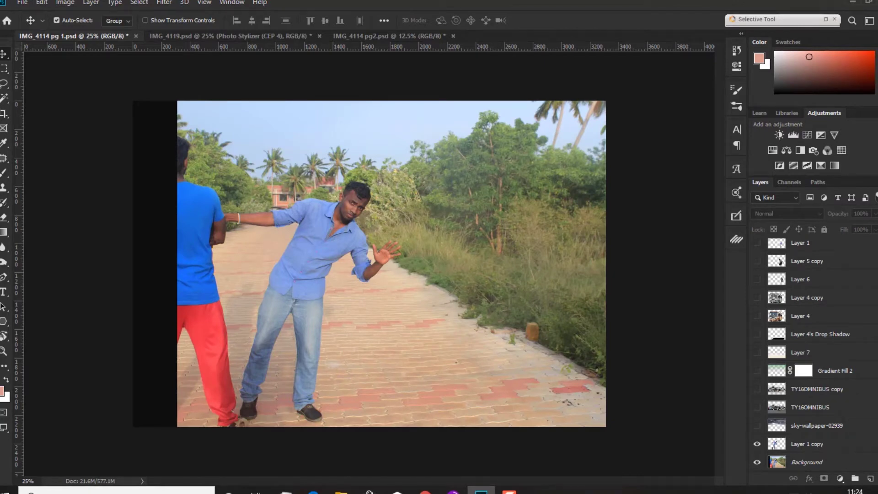
# Show the TY16OMNIBUS bus stand layer and the sky-wallpaper-02939 layer beneath it.
pyautogui.scroll(1, 800, 357)
pyautogui.click(758, 438)
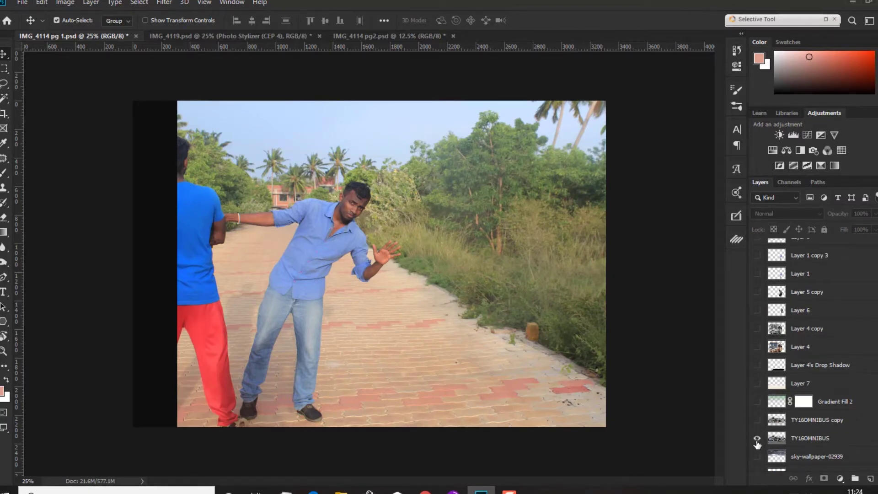
pyautogui.click(812, 437)
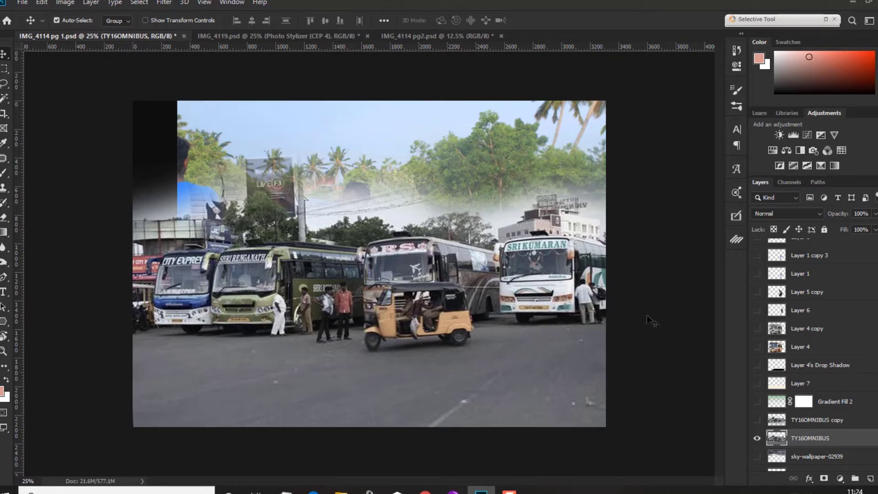
pyautogui.click(757, 457)
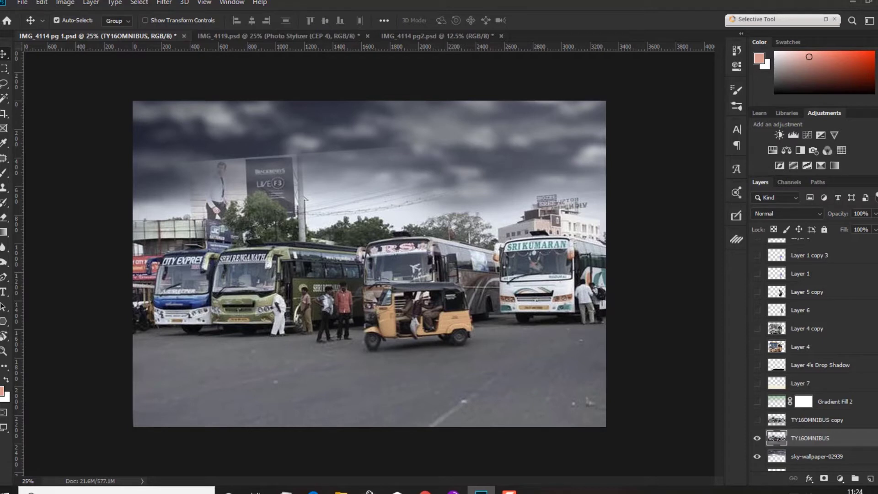
# Show the TY16OMNIBUS copy layer, toggling its visibility to compare it with the layer below.
pyautogui.click(757, 420)
pyautogui.click(757, 420)
pyautogui.click(757, 420)
pyautogui.click(778, 420)
pyautogui.click(757, 420)
pyautogui.click(757, 420)
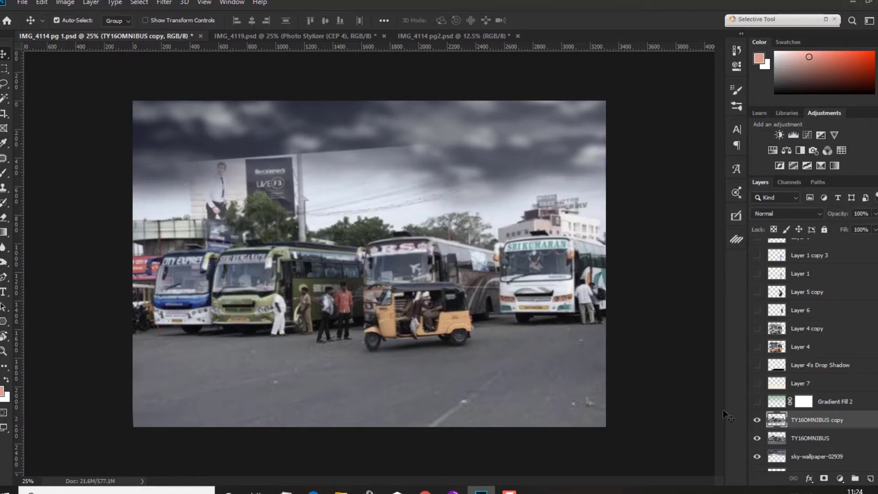
# Preview the Gradient Fill 2 and Layer 7 overlays on the bus stand scene and hide both again.
pyautogui.click(757, 402)
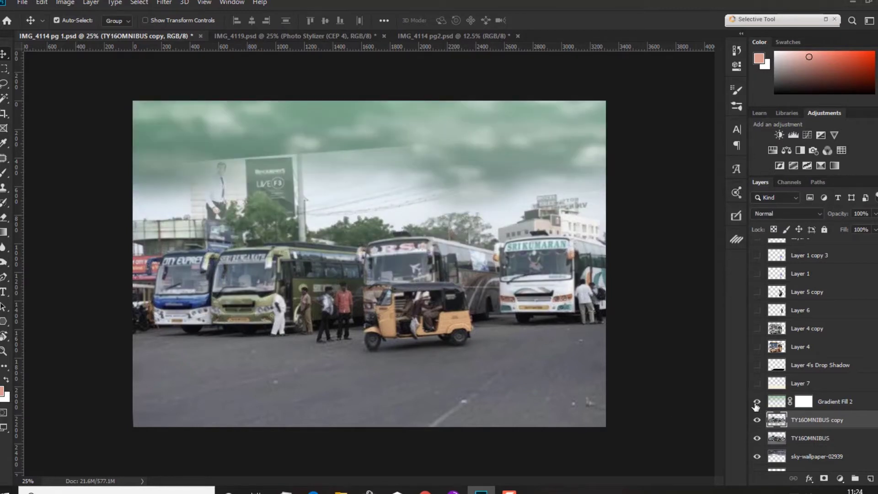
pyautogui.click(756, 402)
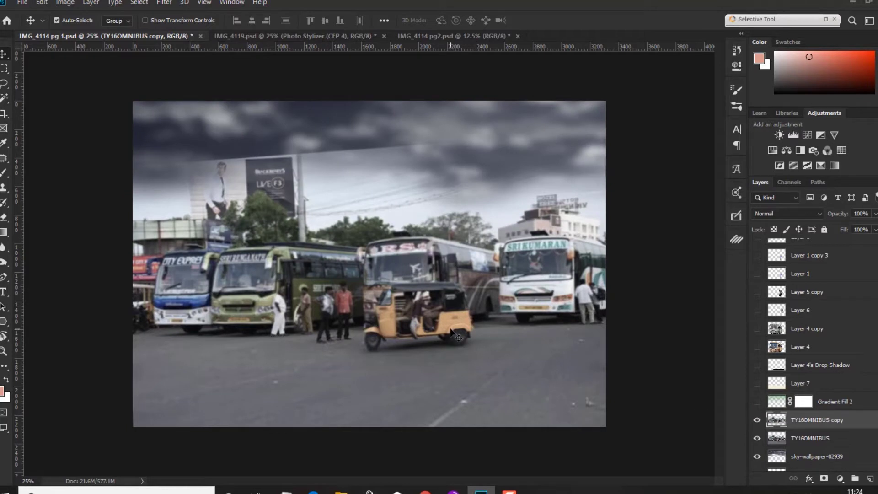
pyautogui.click(757, 384)
pyautogui.click(758, 385)
# Preview the original bus on Layer 4, hide it, and show the recoloured bus on Layer 4 copy instead.
pyautogui.scroll(3, 775, 398)
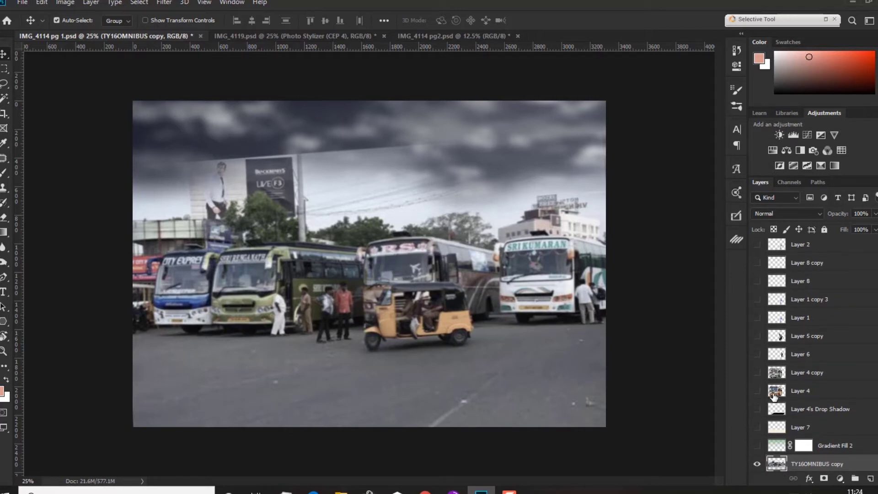
pyautogui.click(757, 391)
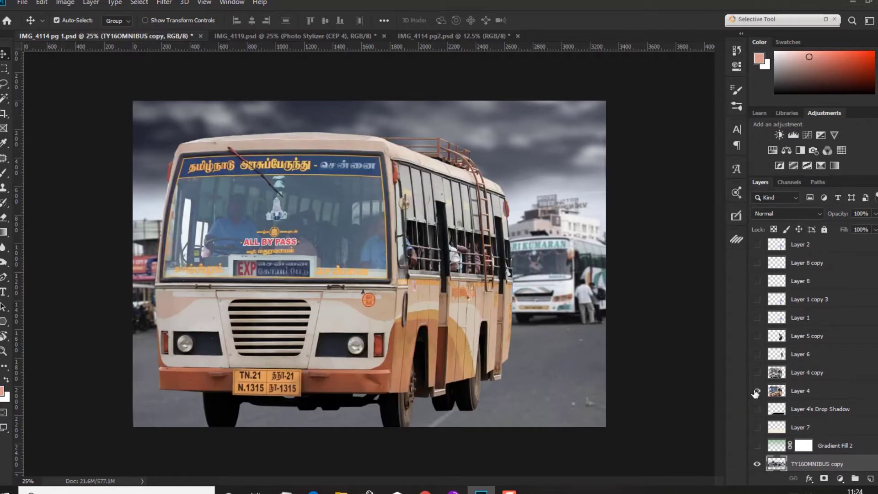
pyautogui.click(757, 391)
pyautogui.click(758, 373)
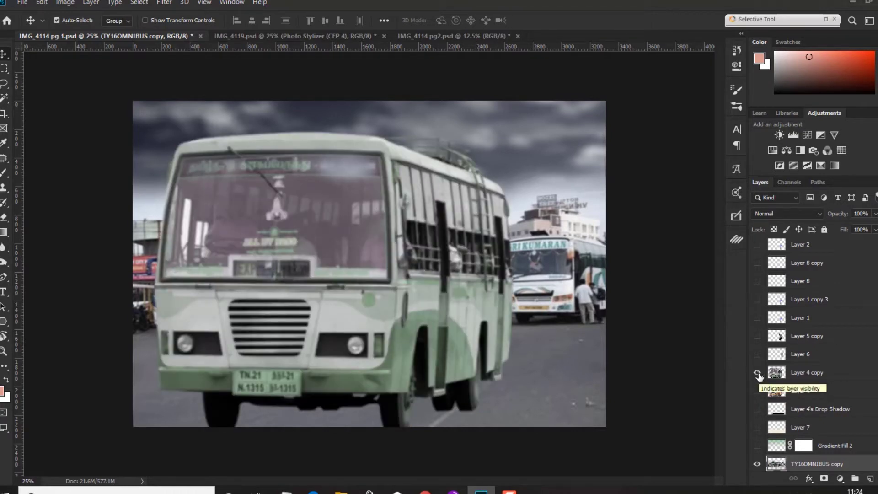
pyautogui.click(758, 373)
pyautogui.click(758, 373)
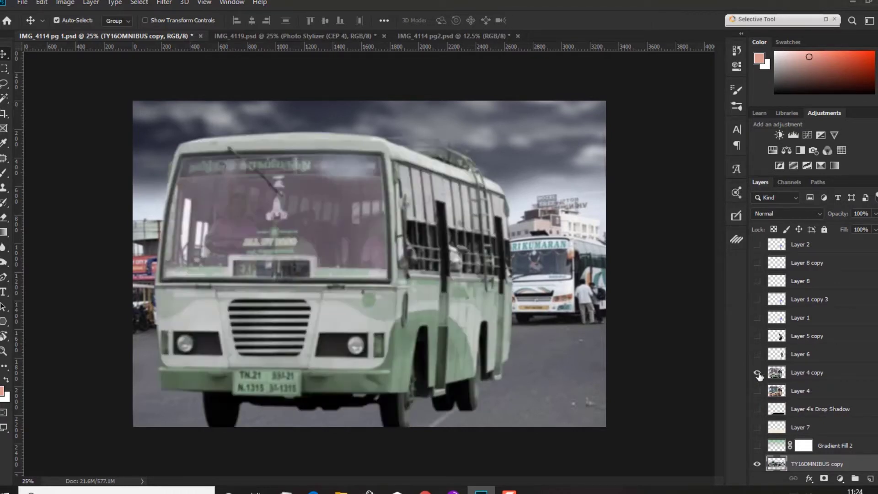
# Show Gradient Fill 2, Layer 7 and Layer 4's Drop Shadow beneath the bus.
pyautogui.click(757, 446)
pyautogui.click(758, 428)
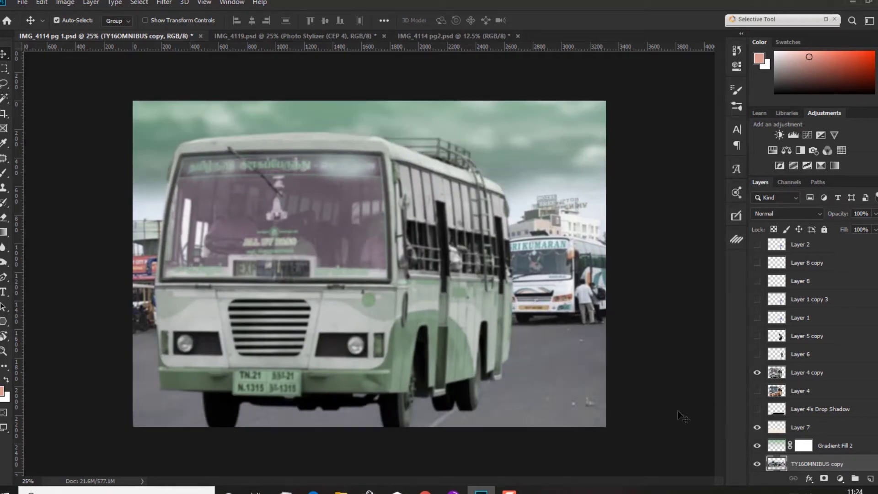
pyautogui.click(758, 410)
pyautogui.click(757, 409)
pyautogui.click(758, 409)
pyautogui.rightClick(823, 375)
pyautogui.click(727, 19)
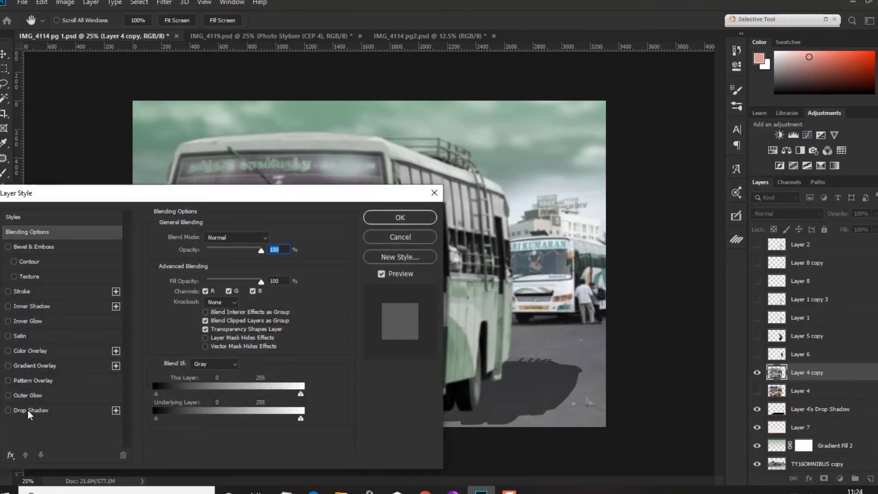
pyautogui.click(28, 410)
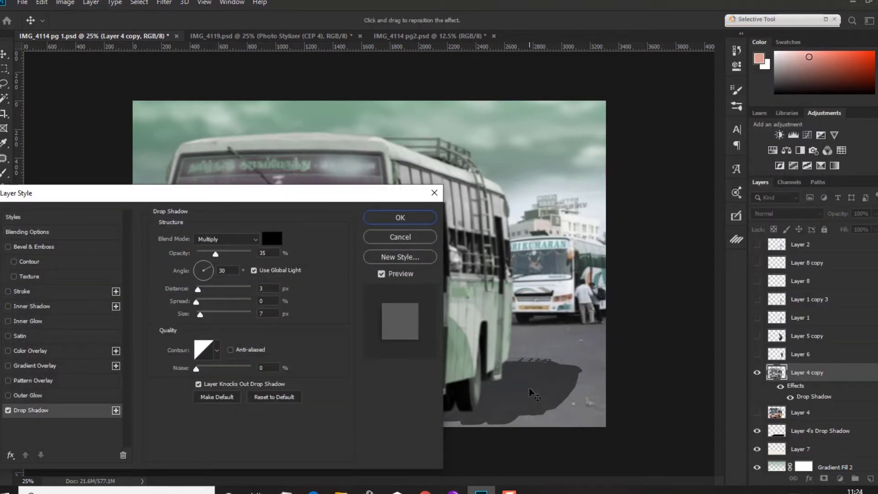
pyautogui.click(435, 193)
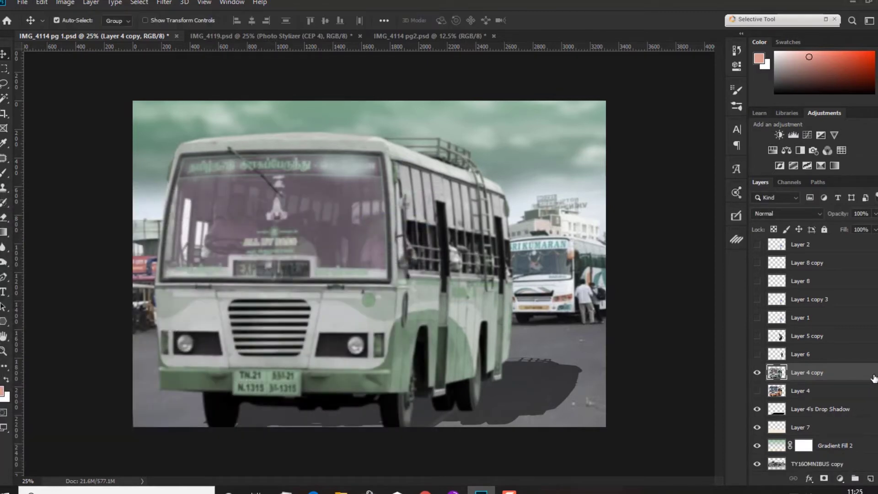
pyautogui.rightClick(814, 372)
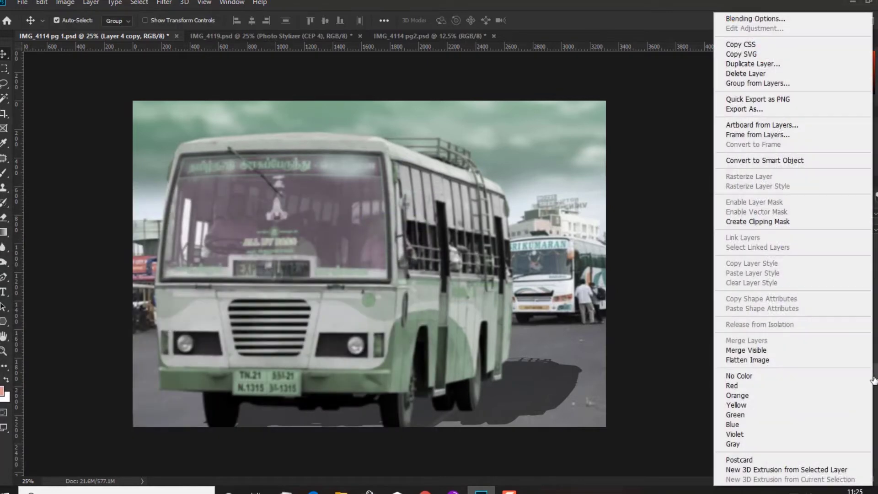
pyautogui.click(652, 389)
# Add a Drop Shadow layer effect to the green bus on Layer 4 copy, leaving Outer Glow disabled.
pyautogui.rightClick(824, 380)
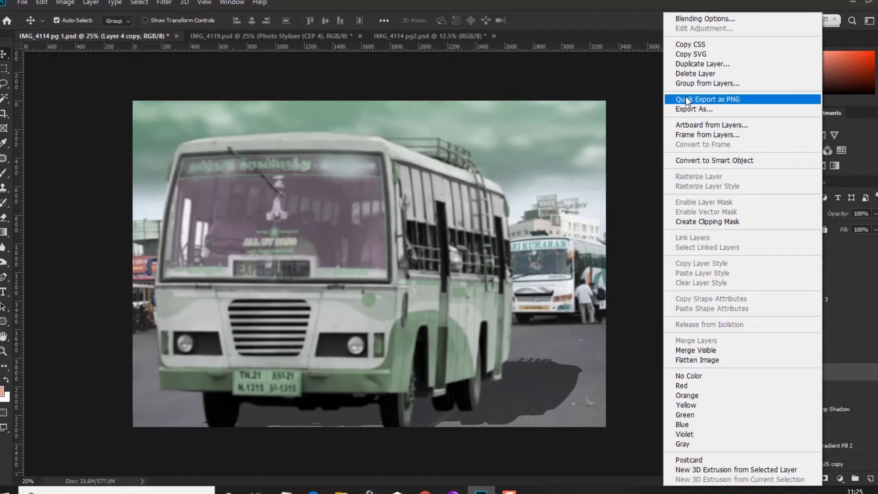
pyautogui.click(704, 18)
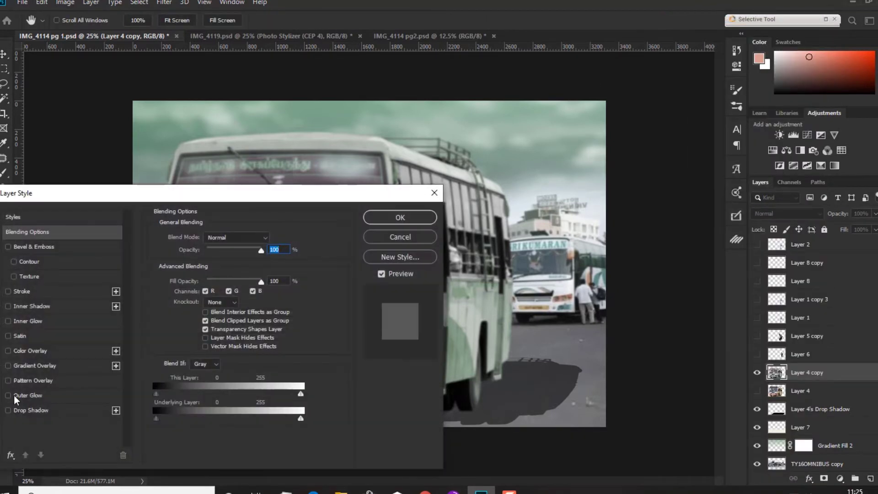
pyautogui.click(14, 396)
pyautogui.click(8, 395)
pyautogui.click(25, 412)
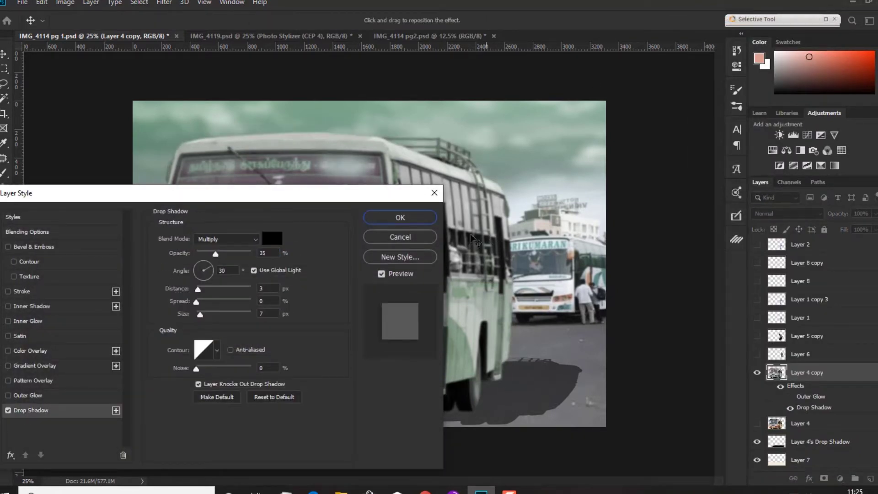
pyautogui.click(418, 216)
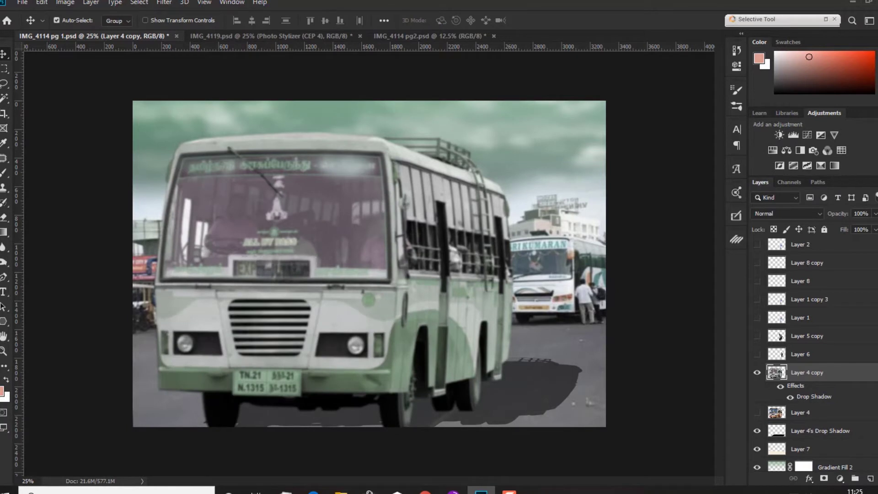
# Separate Layer 4 copy's drop shadow into its own layer, compare it with the bus hidden, and delete the new shadow layer.
pyautogui.rightClick(869, 373)
pyautogui.click(833, 345)
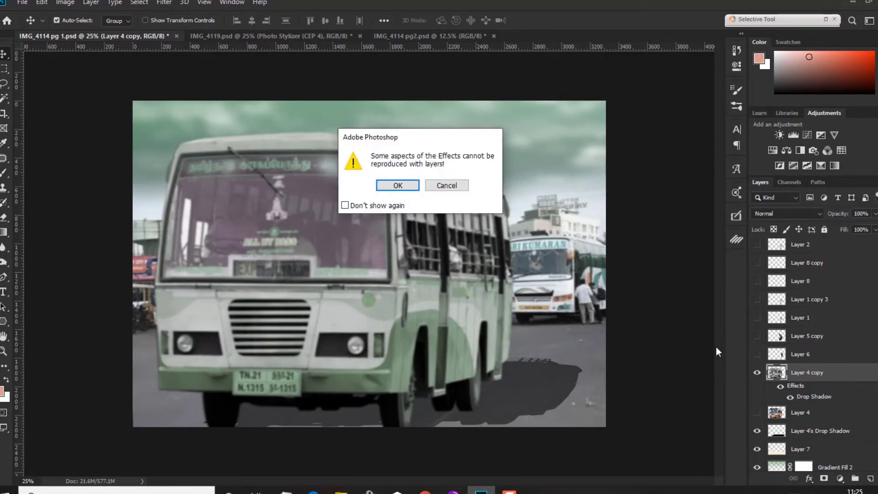
pyautogui.click(413, 193)
pyautogui.click(758, 372)
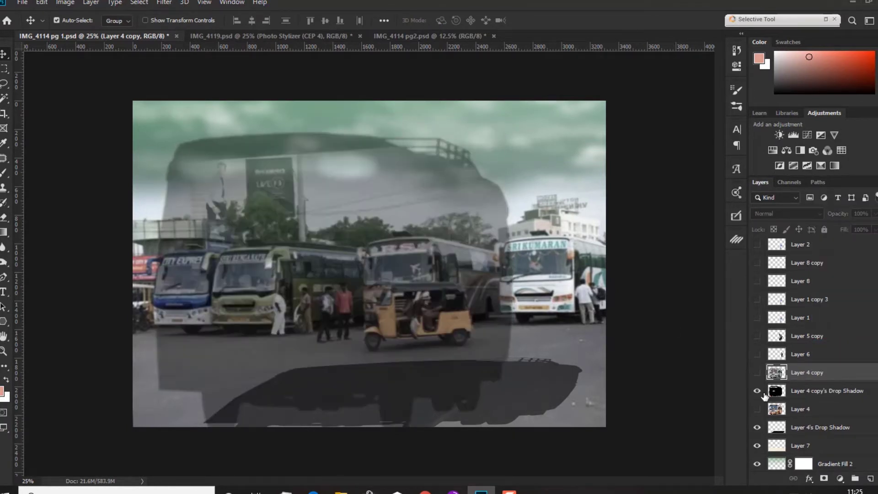
pyautogui.click(758, 373)
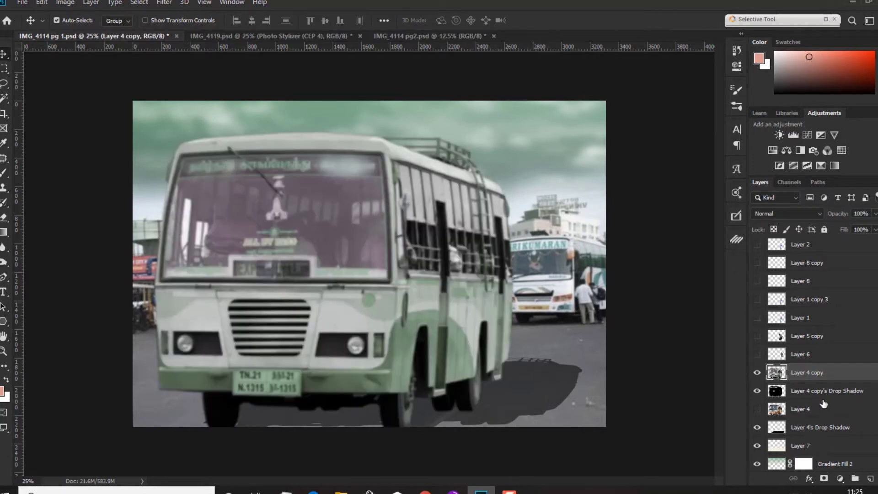
pyautogui.click(823, 397)
pyautogui.press('Delete')
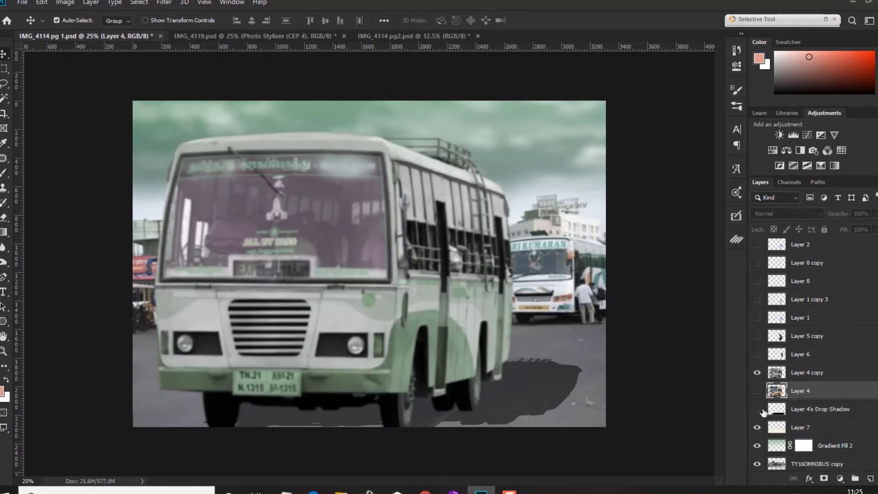
# Select Layer 4's Drop Shadow and show the footboard passengers on Layer 6 and Layer 5 copy.
pyautogui.click(846, 417)
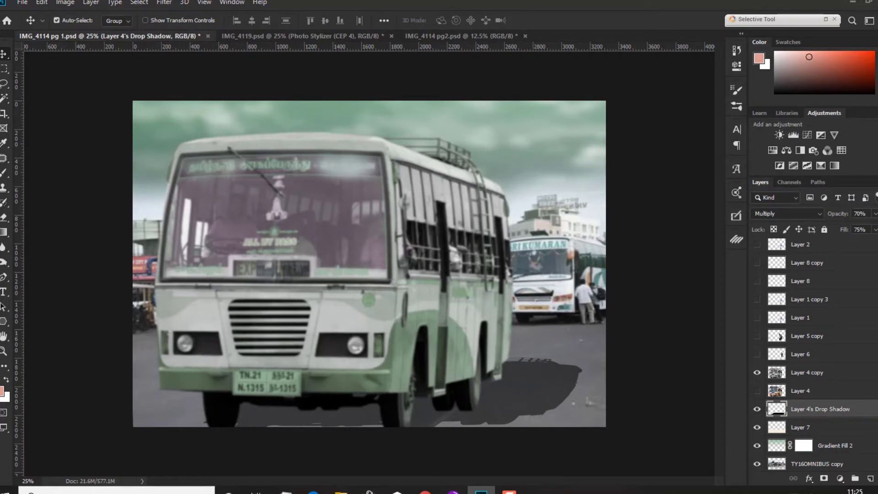
pyautogui.scroll(3, 876, 411)
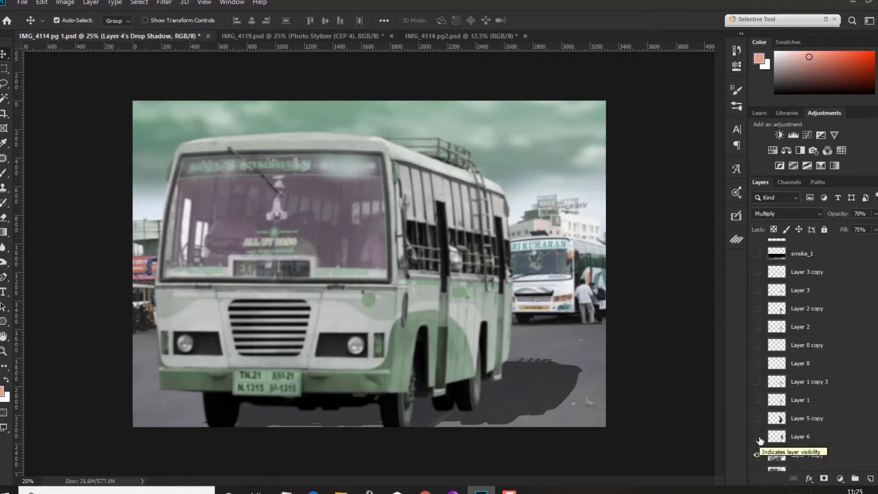
pyautogui.click(758, 437)
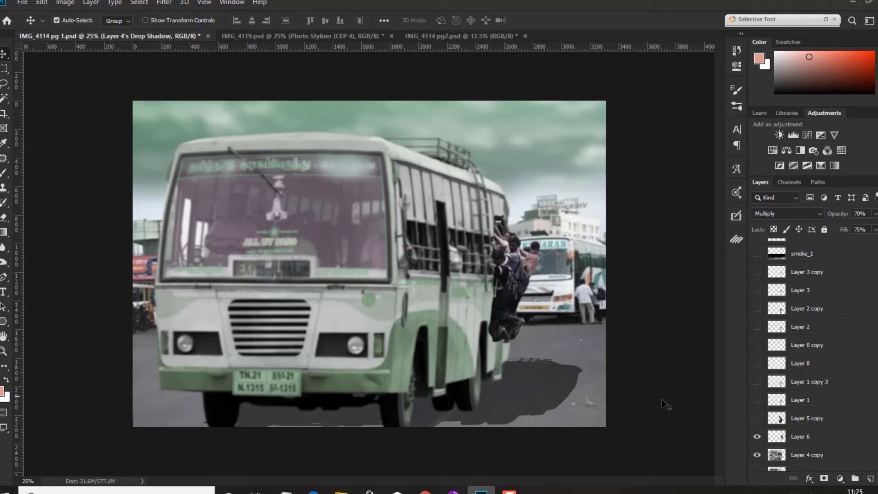
pyautogui.click(757, 419)
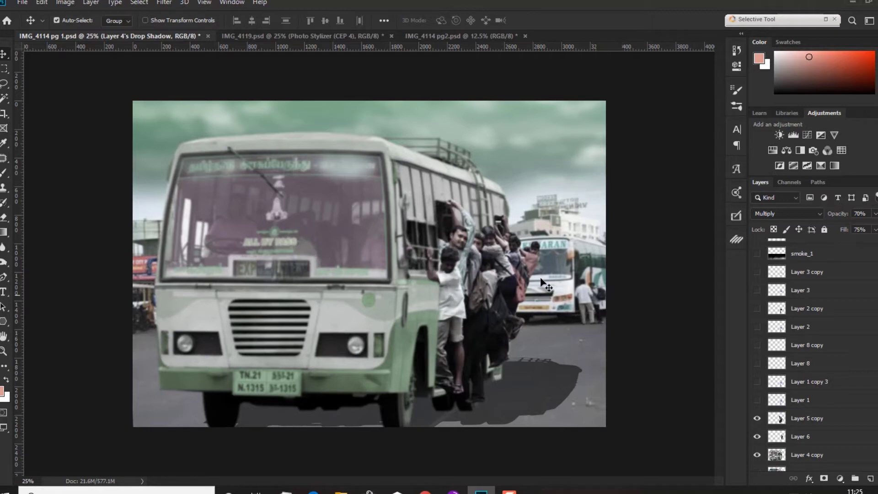
# Show the man in the blue shirt on Layer 1 and Layer 1 copy 3, and make Layer 1 copy 3 active.
pyautogui.click(757, 401)
pyautogui.click(757, 401)
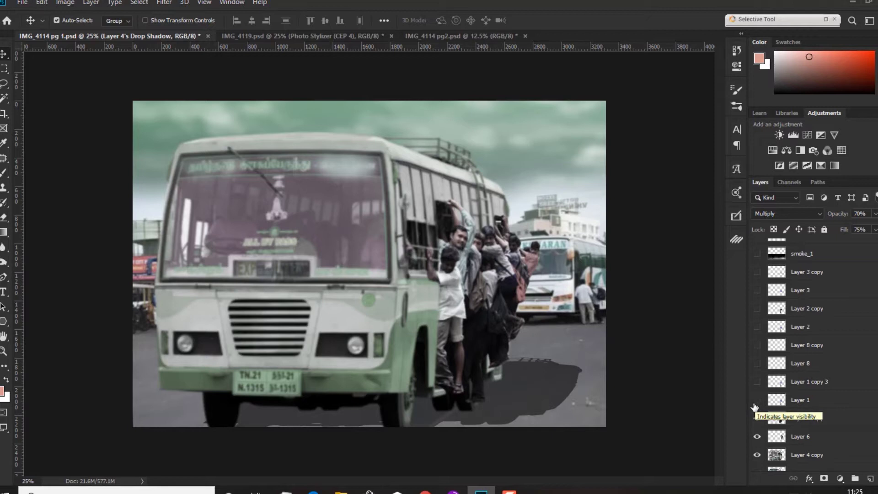
pyautogui.click(757, 401)
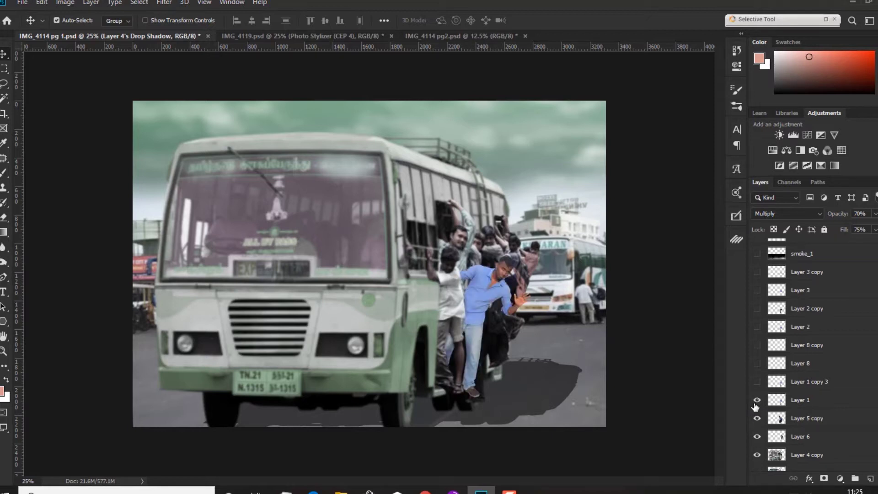
pyautogui.click(758, 383)
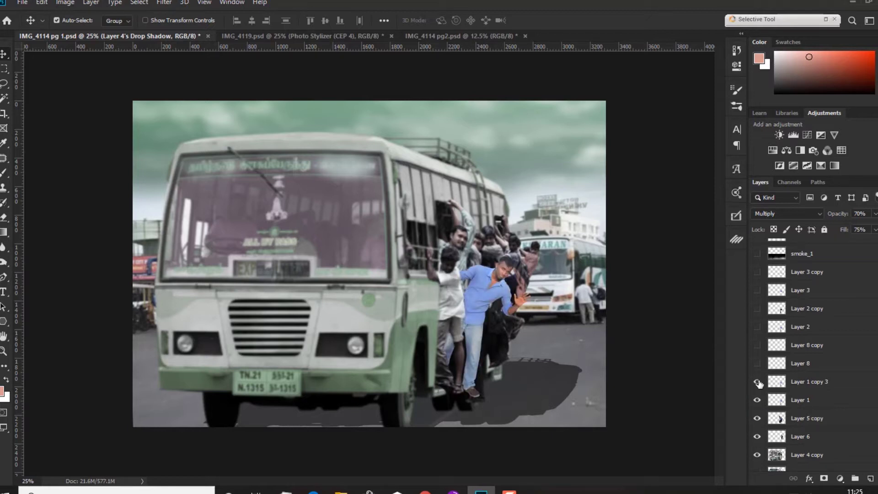
pyautogui.click(758, 383)
pyautogui.click(758, 382)
pyautogui.click(811, 388)
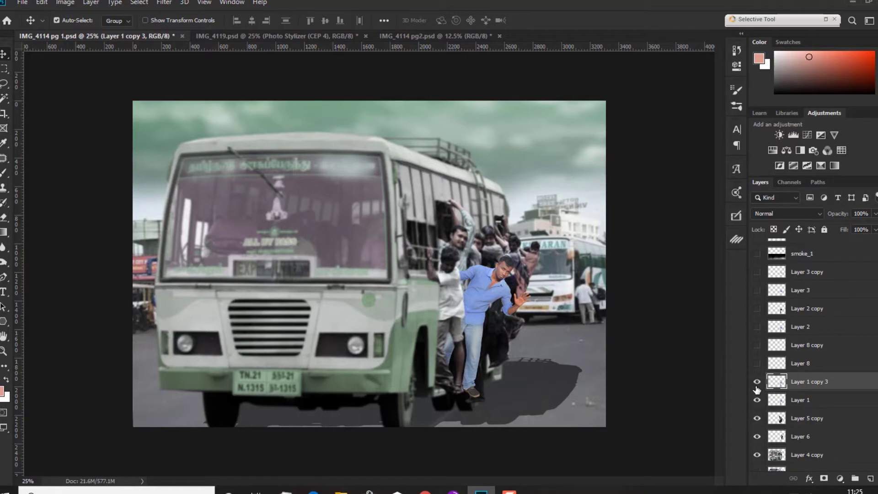
# Compare the man in the blue shirt with Layer 1 copy 3 hidden and shown, and examine his face up close.
pyautogui.click(164, 3)
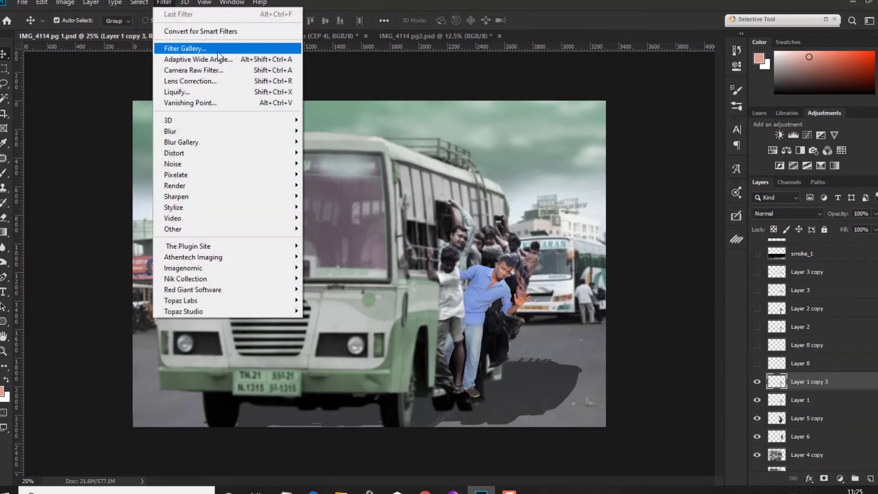
pyautogui.click(651, 317)
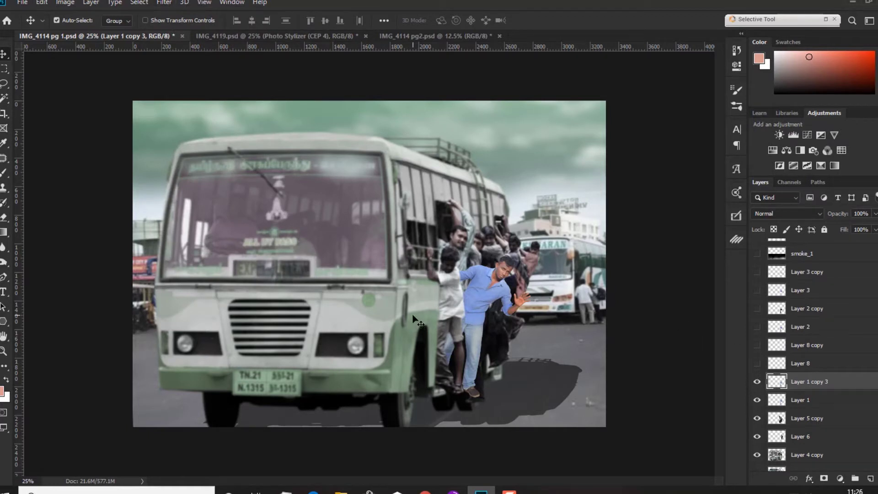
pyautogui.press('ctrl')
pyautogui.hotkey('ctrl', '+')
pyautogui.hotkey('ctrl', '+')
pyautogui.hotkey('ctrl', '+')
pyautogui.moveTo(722, 393); pyautogui.dragTo(579, 301)
pyautogui.click(758, 381)
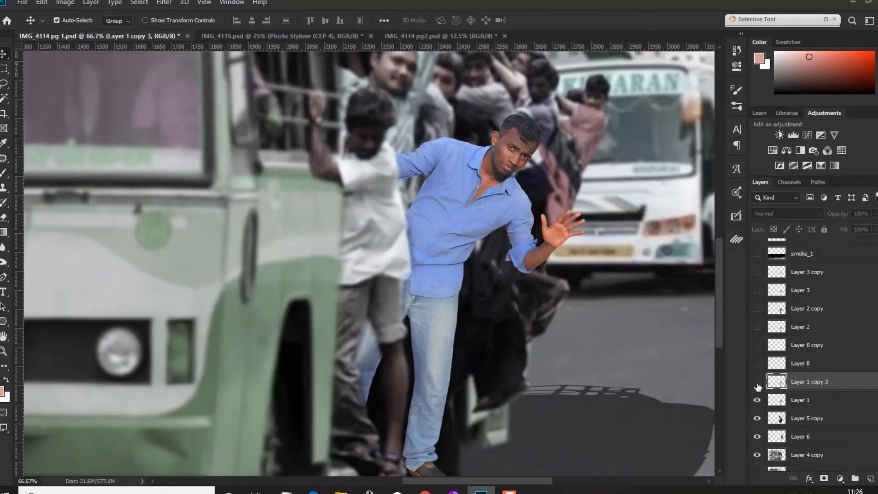
pyautogui.click(757, 382)
pyautogui.hotkey('ctrl', '+')
pyautogui.hotkey('ctrl', '+')
pyautogui.hotkey('ctrl', '+')
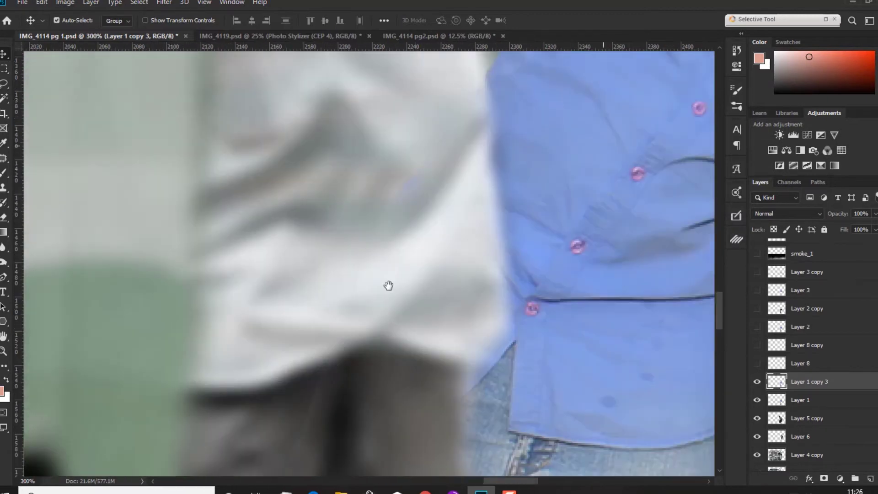
pyautogui.moveTo(388, 285); pyautogui.dragTo(331, 261)
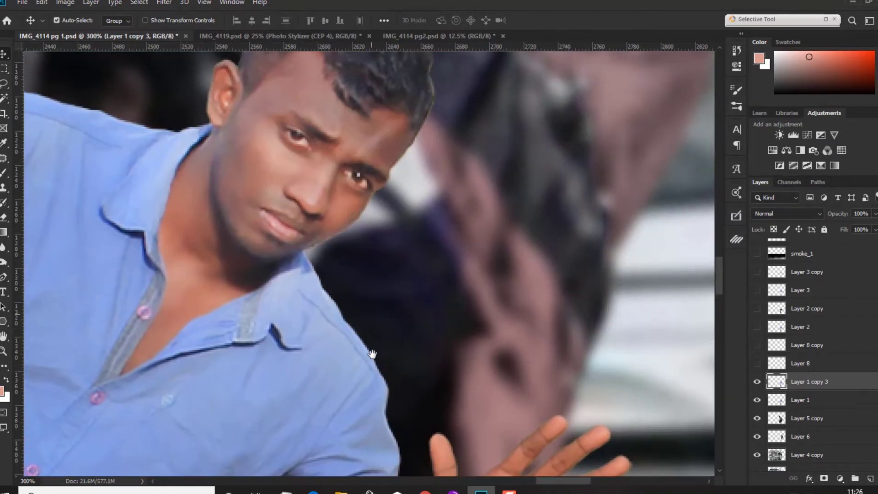
pyautogui.click(3, 247)
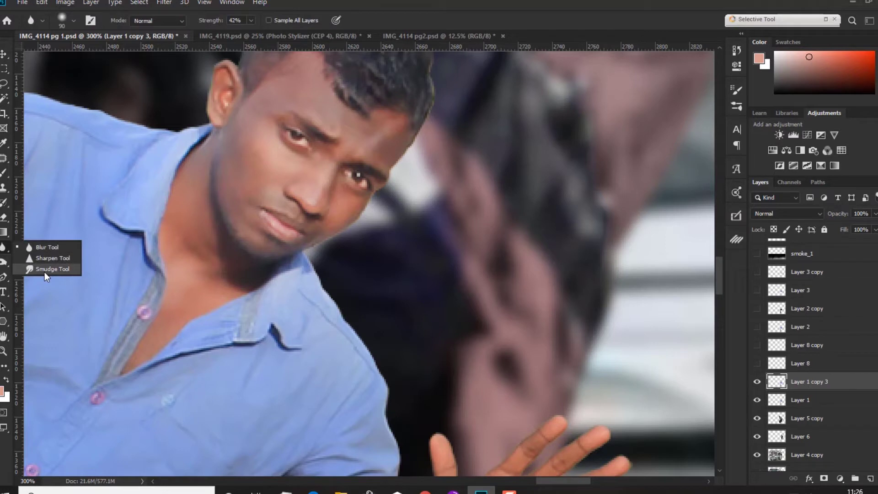
pyautogui.click(45, 269)
pyautogui.press('v')
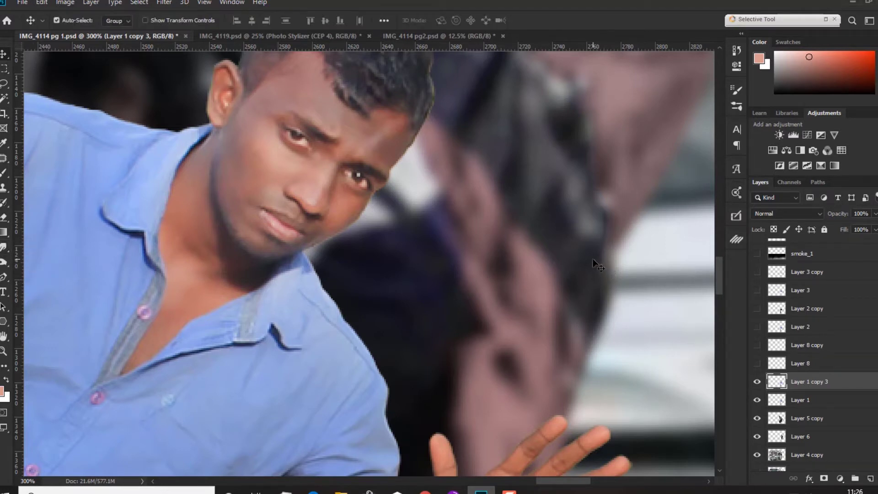
# Show the painted hair on Layer 8, comparing the man's head with it hidden and shown.
pyautogui.hotkey('ctrl', '-')
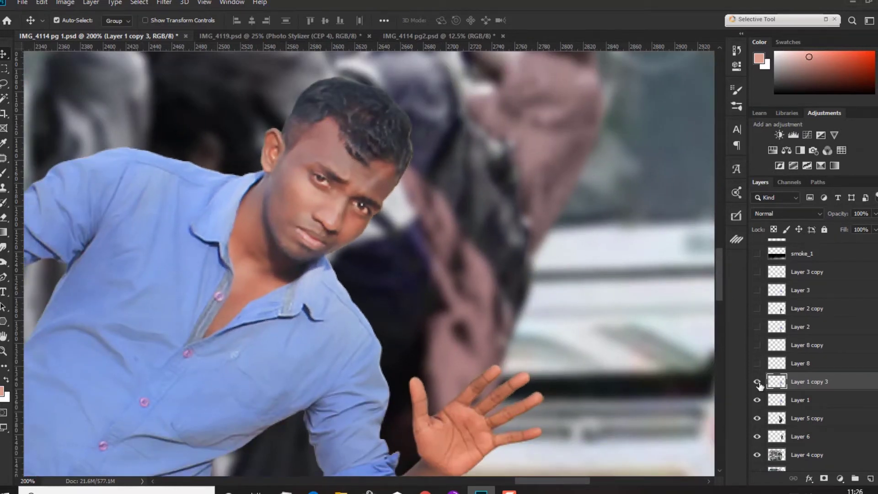
pyautogui.click(758, 364)
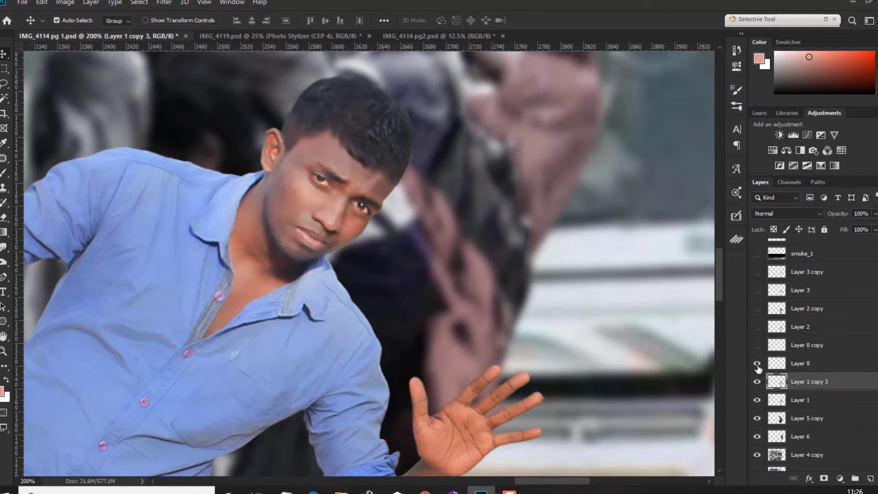
pyautogui.click(757, 363)
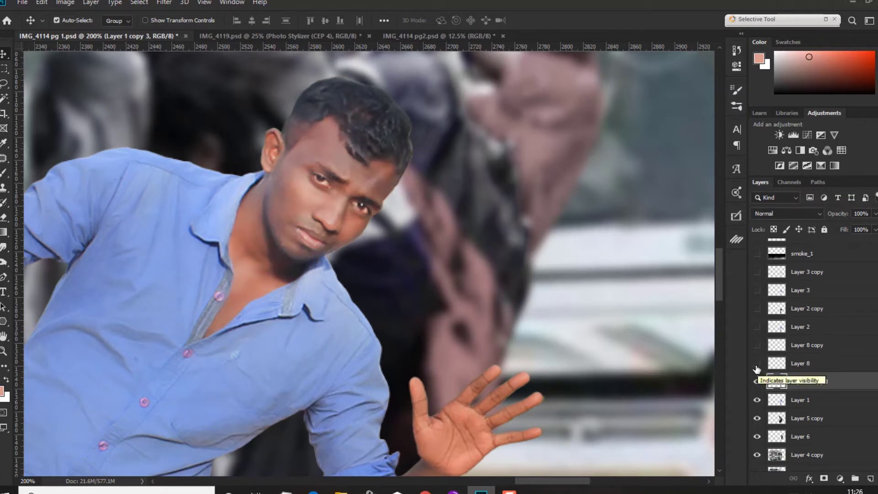
pyautogui.click(757, 365)
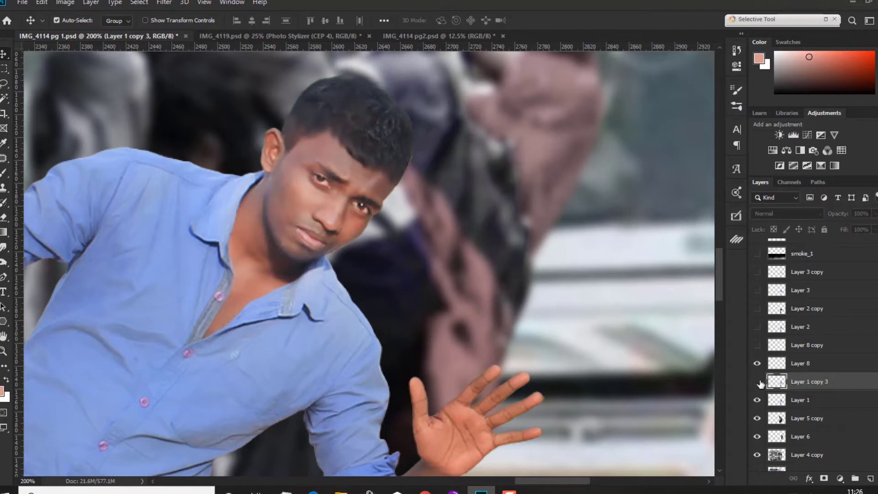
pyautogui.click(759, 364)
pyautogui.click(758, 363)
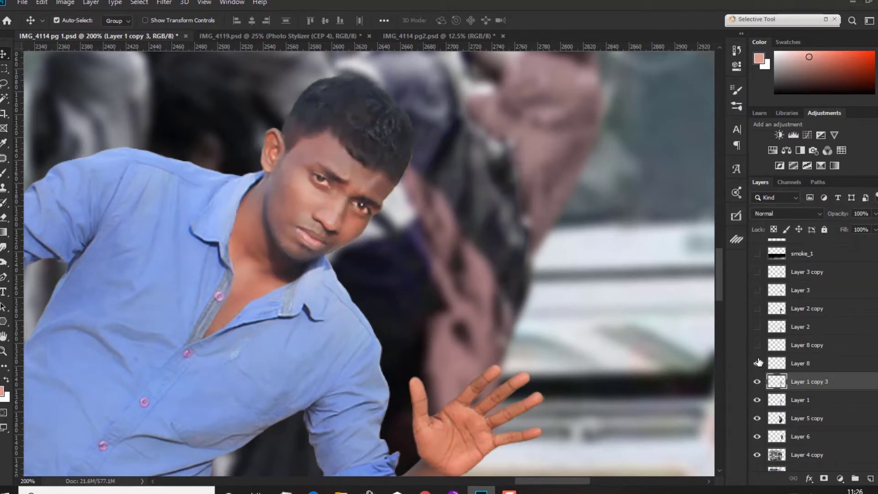
# Show Layer 8 copy over the hair, toggling it and Layer 8 for comparison and leaving both visible.
pyautogui.click(757, 345)
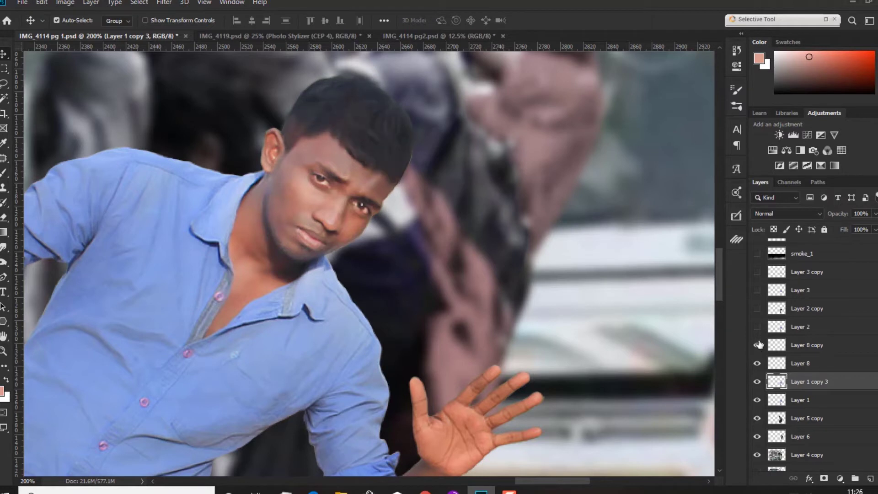
pyautogui.click(758, 345)
pyautogui.click(758, 345)
pyautogui.click(759, 363)
pyautogui.click(760, 363)
pyautogui.click(759, 363)
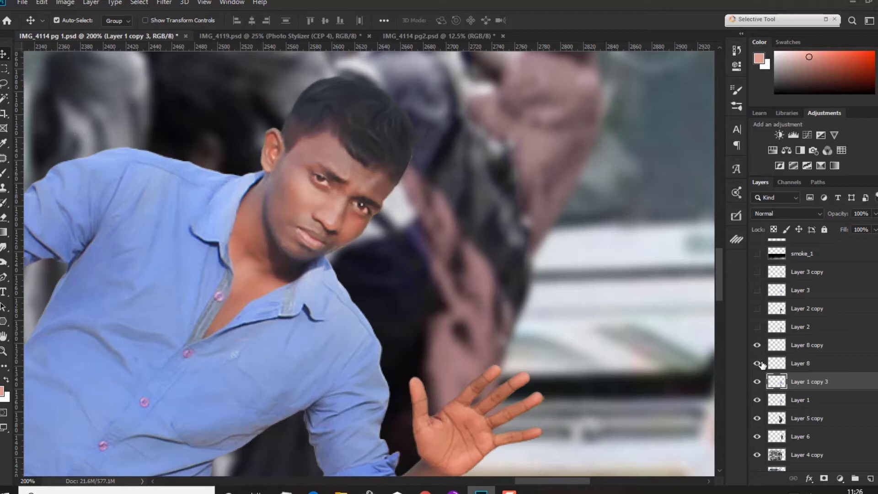
# Show Layer 2 with the whole image fitted in view, and briefly preview Layer 2 copy.
pyautogui.click(757, 327)
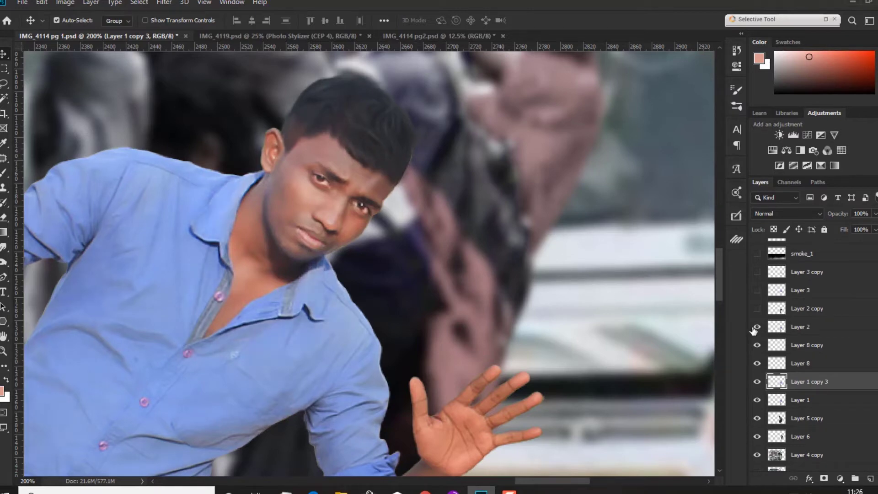
pyautogui.hotkey('ctrl', '0')
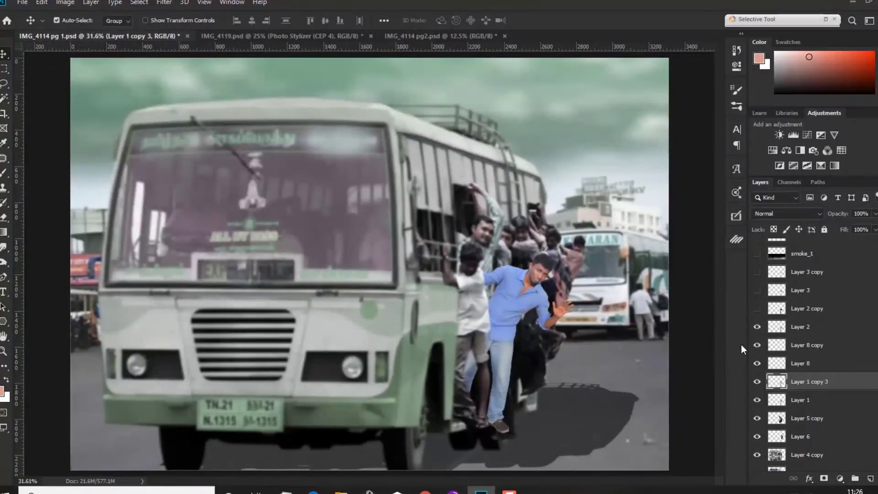
pyautogui.click(758, 309)
pyautogui.click(758, 309)
# Preview the man's shirt recolouring on Layer 3 and Layer 3 copy, and hide both layers again.
pyautogui.scroll(3, 805, 352)
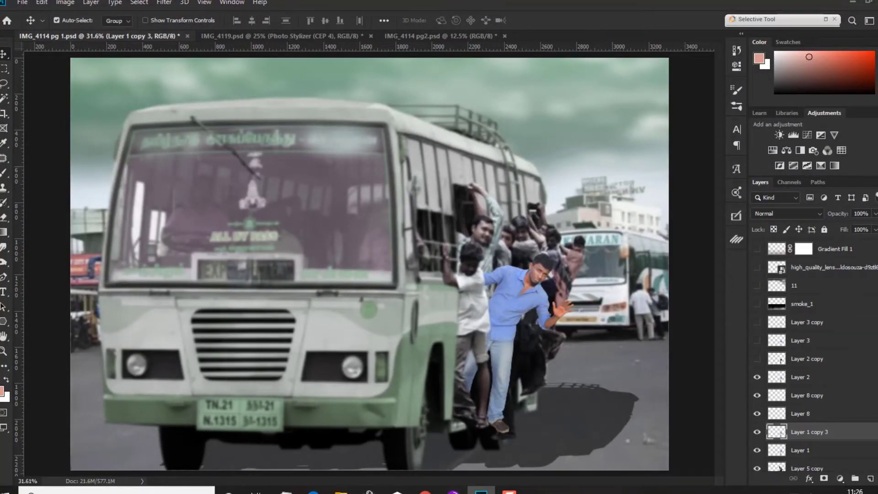
pyautogui.scroll(2, 805, 352)
pyautogui.click(758, 370)
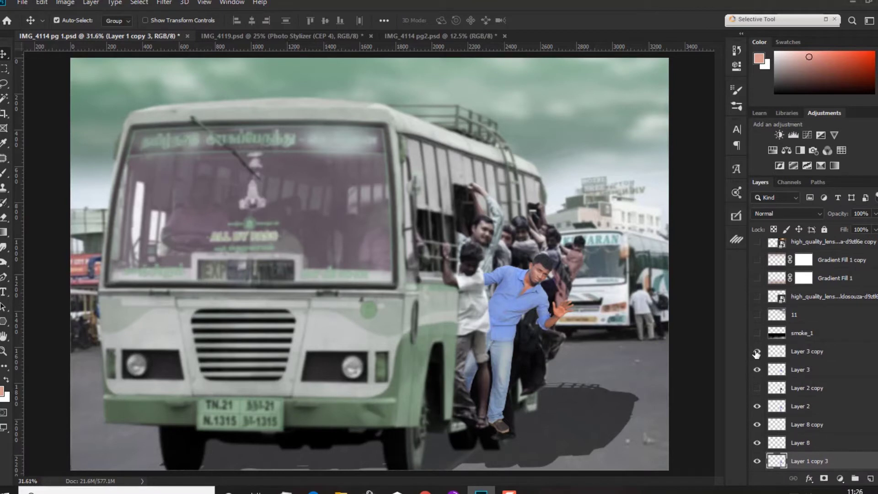
pyautogui.click(757, 351)
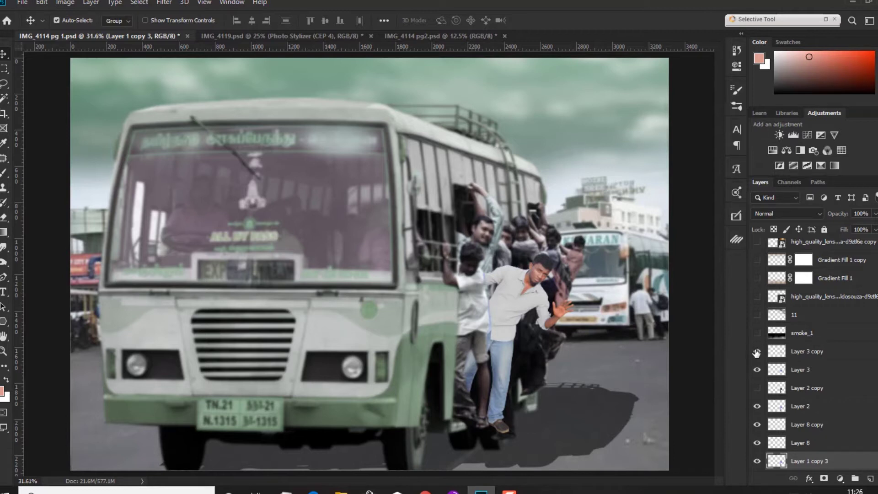
pyautogui.click(757, 351)
pyautogui.doubleClick(757, 369)
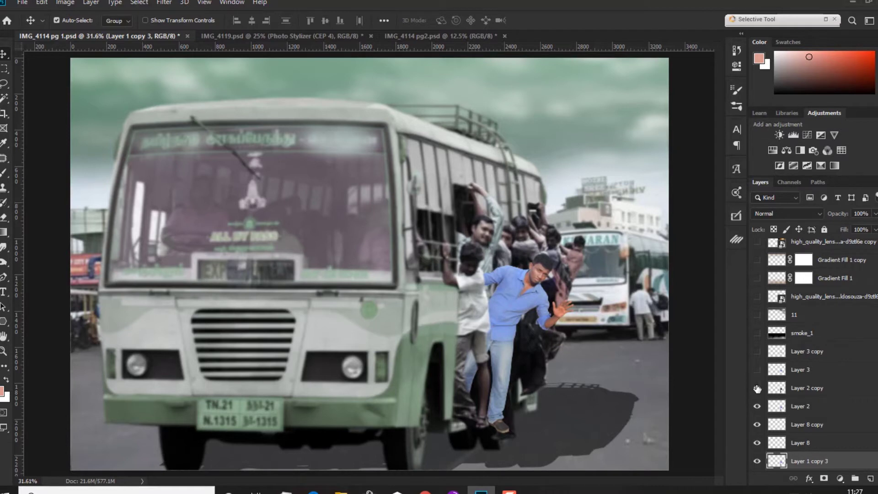
# Show Layer 2 copy, Layer 3 and Layer 3 copy to recolour the man's clothing.
pyautogui.click(758, 388)
pyautogui.click(757, 369)
pyautogui.click(757, 352)
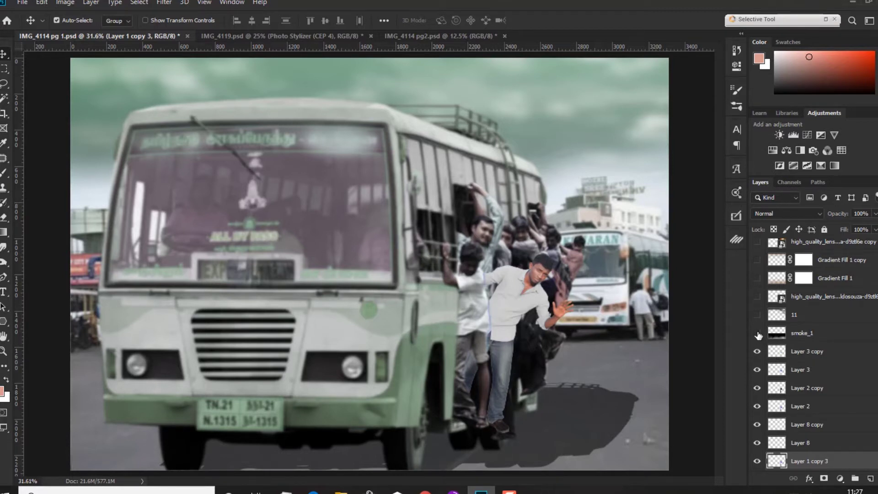
# Show the smoke_1 layer along the road and layer 11 in the sky, comparing the sky without layer 11.
pyautogui.hotkey('ctrl', '-')
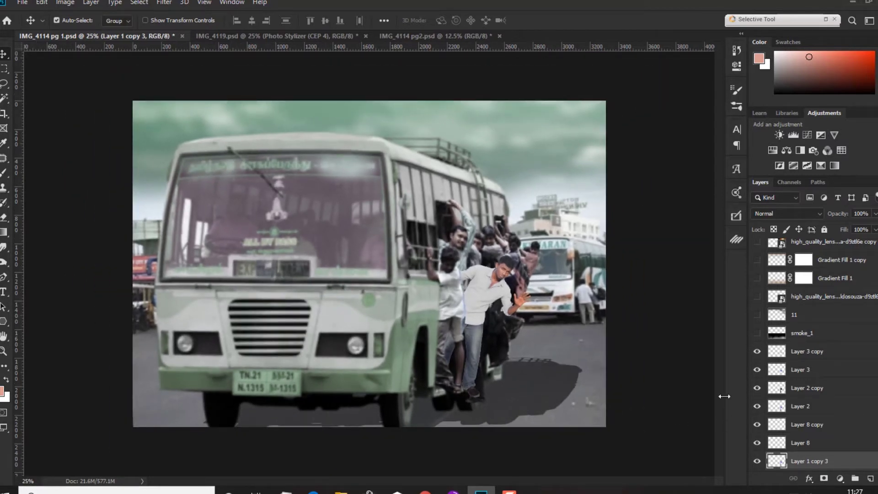
pyautogui.click(757, 334)
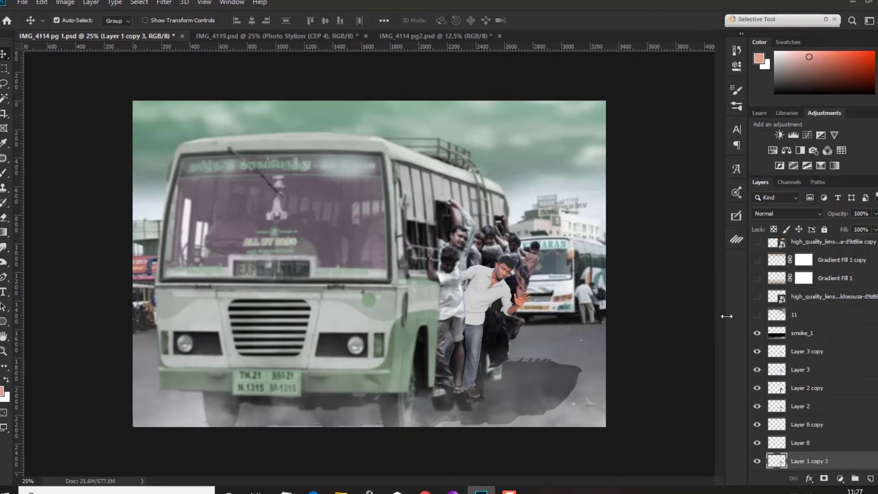
pyautogui.click(757, 316)
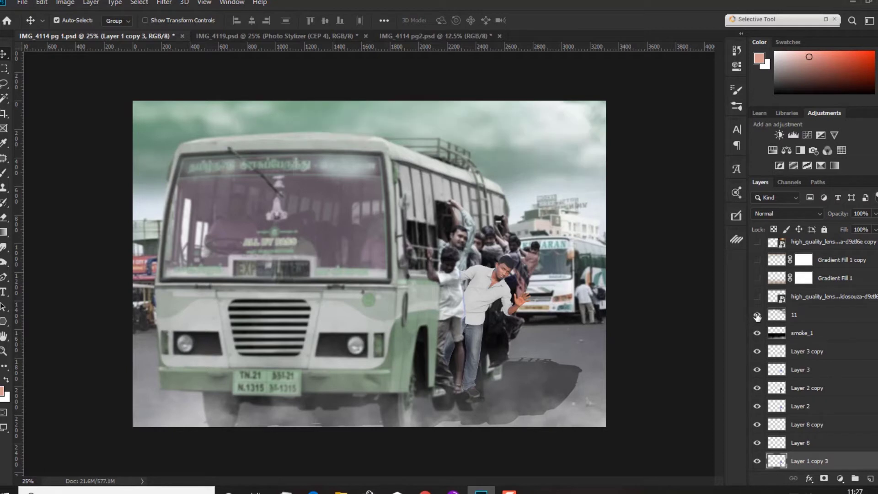
pyautogui.click(757, 316)
pyautogui.click(758, 315)
pyautogui.click(758, 316)
pyautogui.click(757, 316)
# Preview the lens flare above layer 11 and Gradient Fill 1, hide both, and show the sun flare copy above Gradient Fill 1 copy.
pyautogui.scroll(1, 778, 394)
pyautogui.scroll(3, 782, 393)
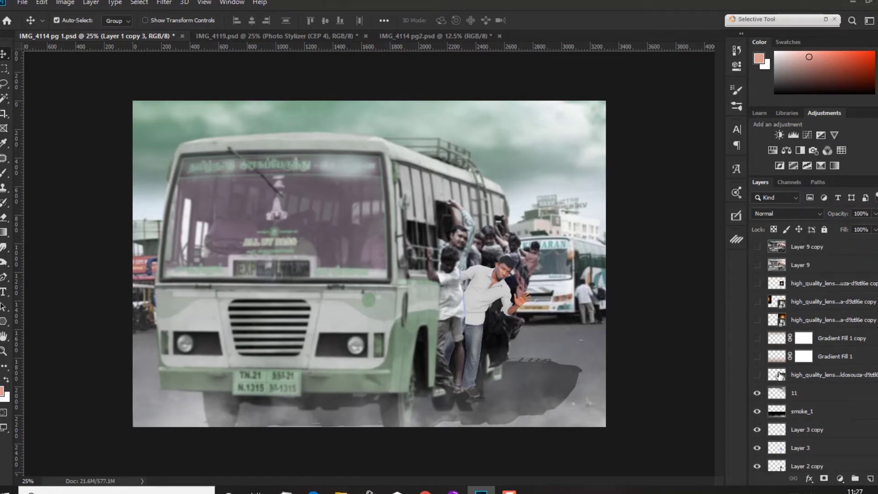
pyautogui.click(757, 375)
pyautogui.click(757, 374)
pyautogui.click(758, 357)
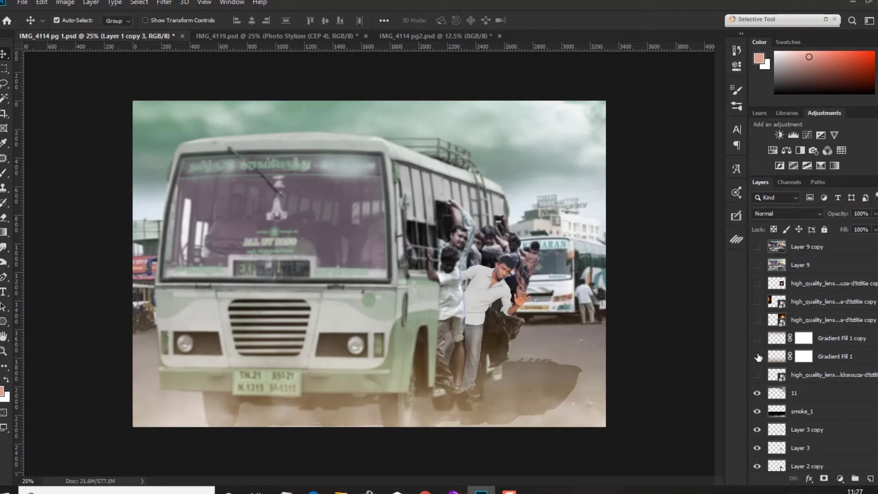
pyautogui.click(758, 357)
pyautogui.click(758, 320)
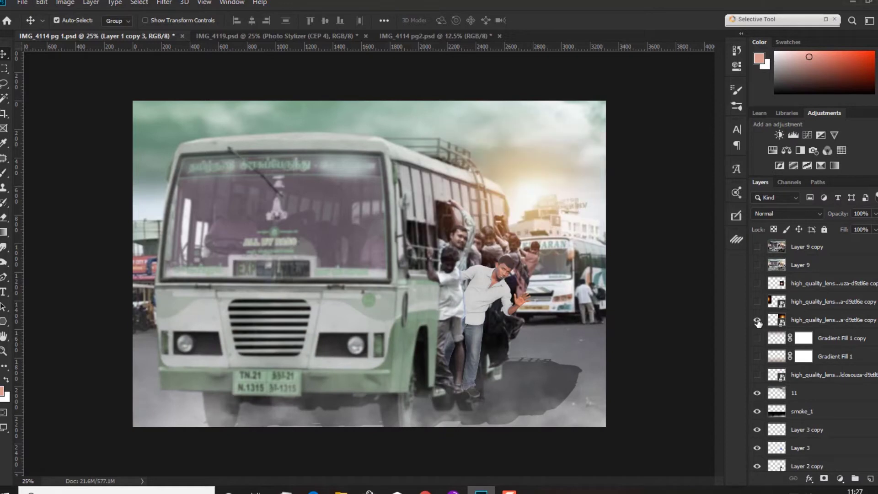
# Compare the sky with and without the sun flare copy, and show the lens flare copy directly above it.
pyautogui.click(758, 321)
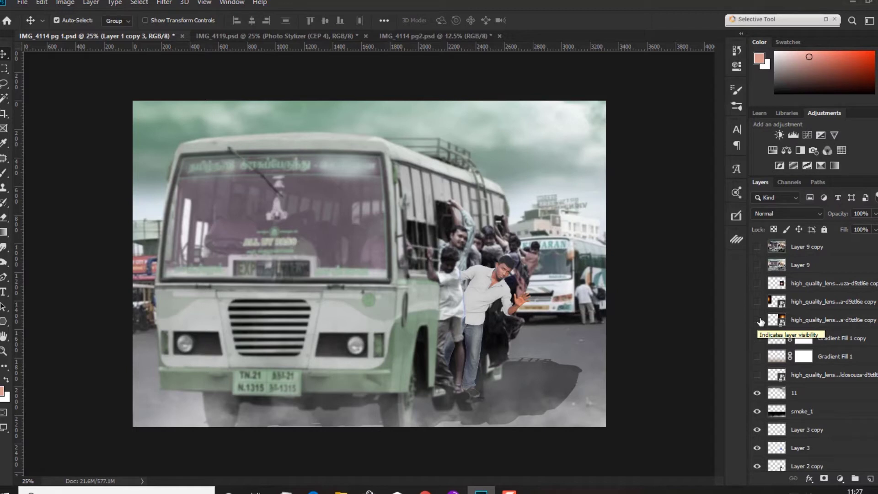
pyautogui.click(758, 320)
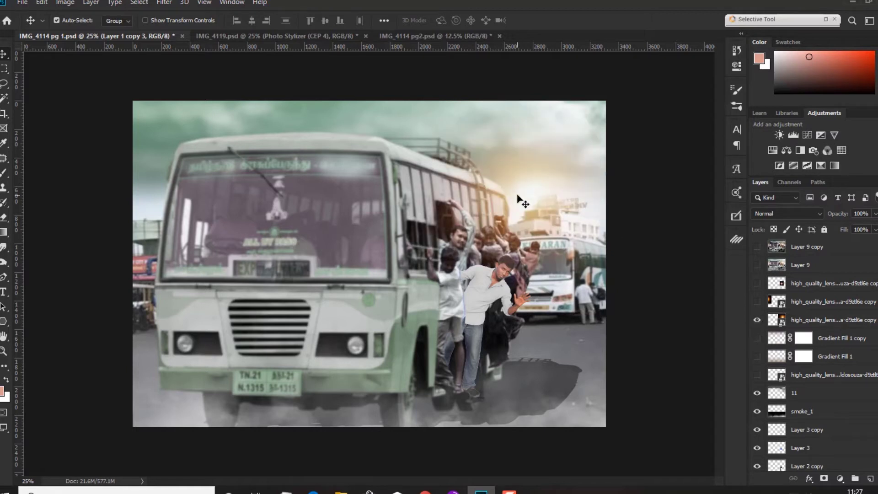
pyautogui.click(757, 302)
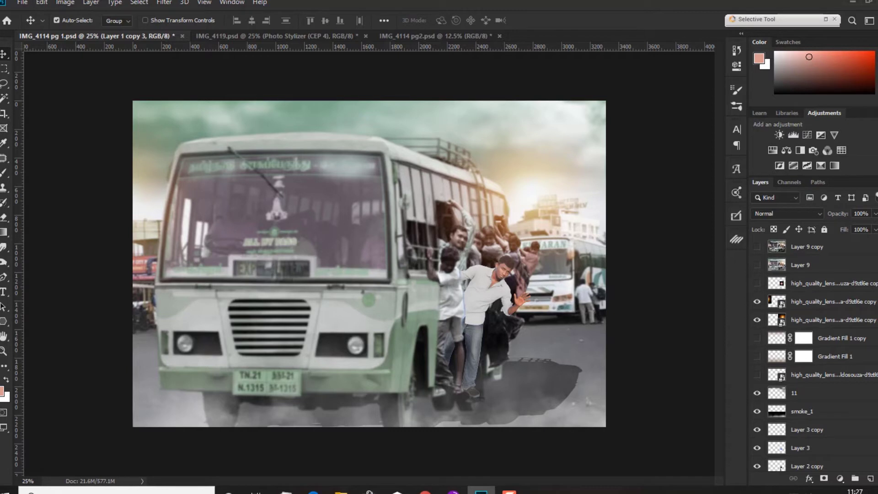
# Show Layer 9 with the Tamil route signs, comparing the front of the bus with and without the layer.
pyautogui.scroll(3, 805, 357)
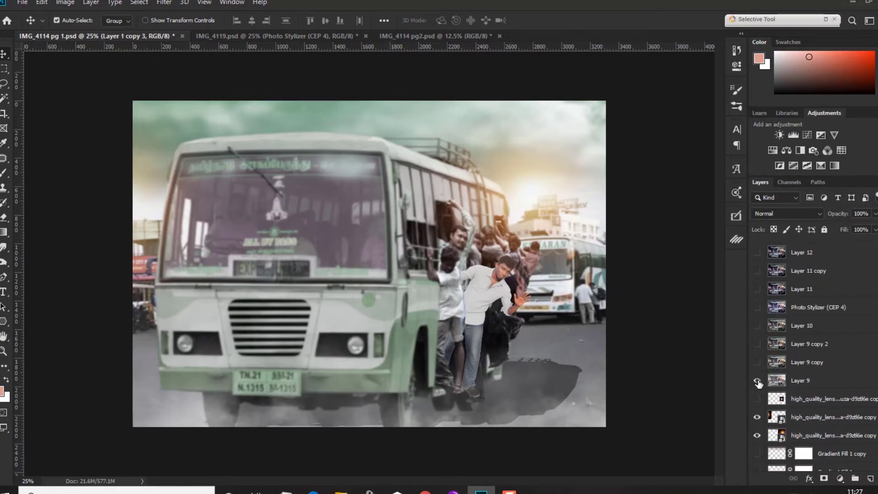
pyautogui.click(757, 380)
pyautogui.click(757, 382)
pyautogui.click(758, 383)
pyautogui.click(757, 383)
pyautogui.click(757, 382)
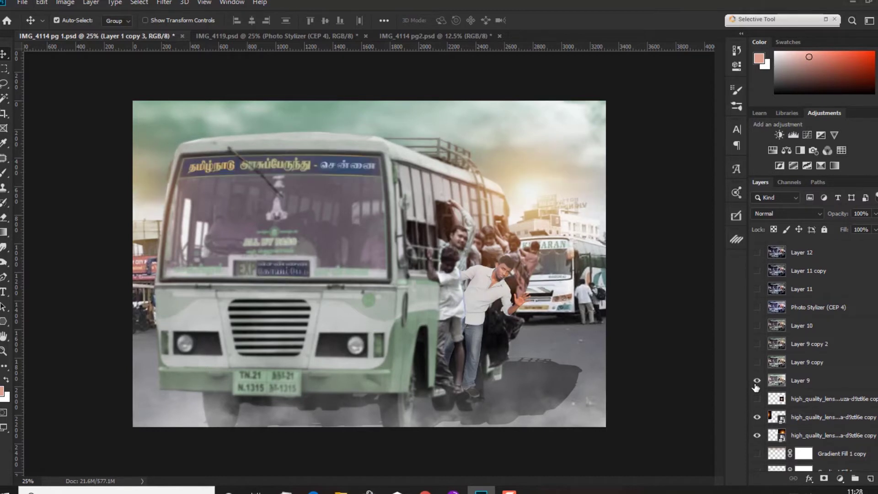
pyautogui.click(757, 382)
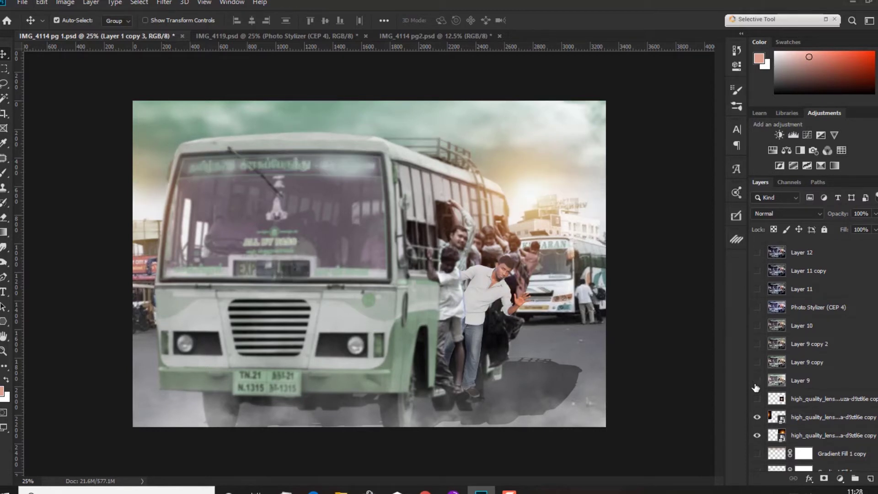
pyautogui.click(756, 383)
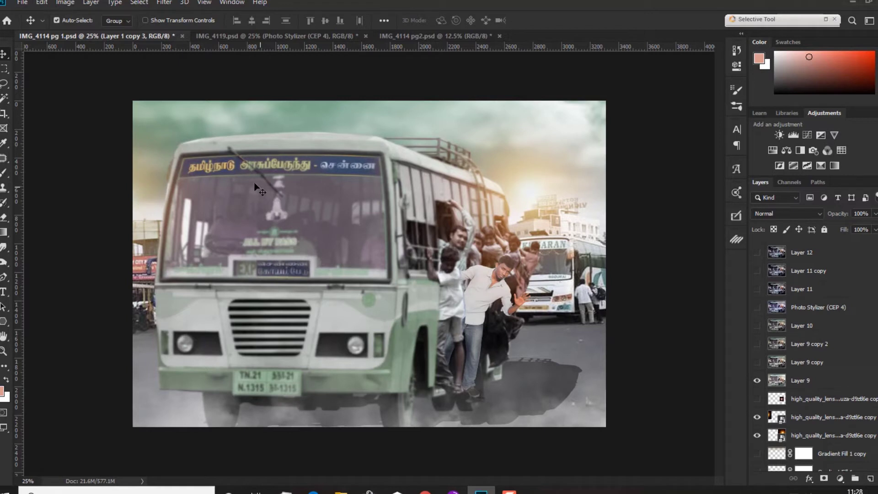
# Compare the bus composite again with Layer 9 hidden and shown.
pyautogui.scroll(-3, 814, 355)
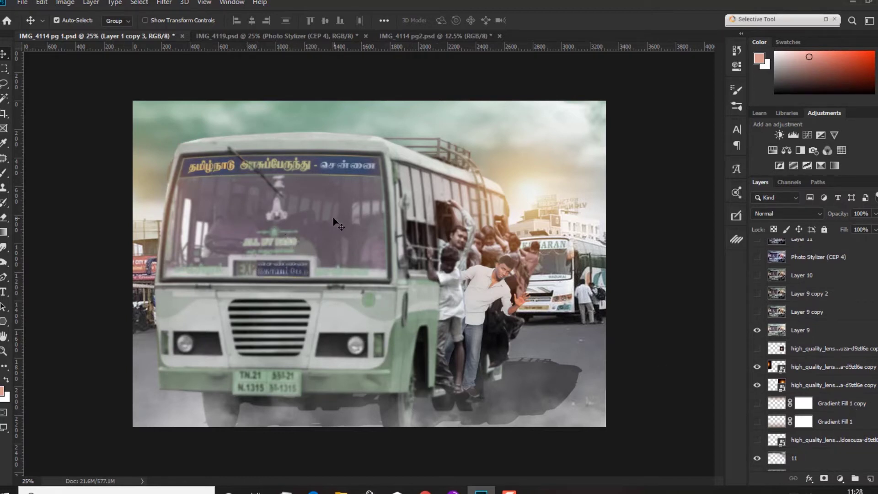
pyautogui.click(757, 330)
pyautogui.click(757, 330)
pyautogui.click(757, 330)
pyautogui.click(758, 331)
pyautogui.scroll(3, 778, 357)
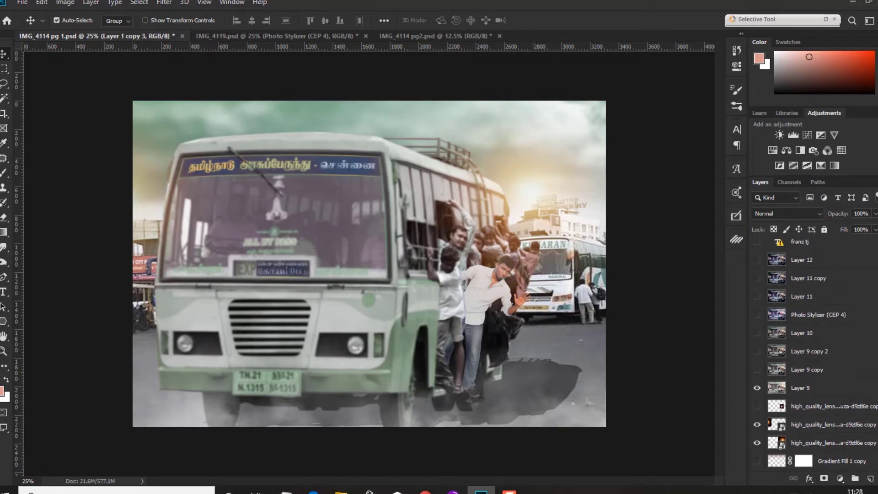
# Show Layer 9 copy, Layer 9 copy 2 and Layer 10 to darken the whole scene.
pyautogui.click(757, 369)
pyautogui.click(757, 369)
pyautogui.click(757, 388)
pyautogui.click(757, 370)
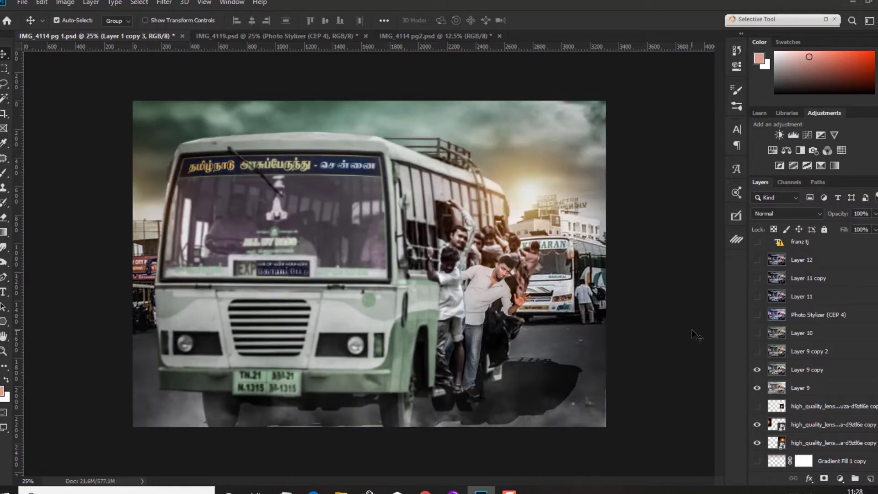
pyautogui.click(757, 352)
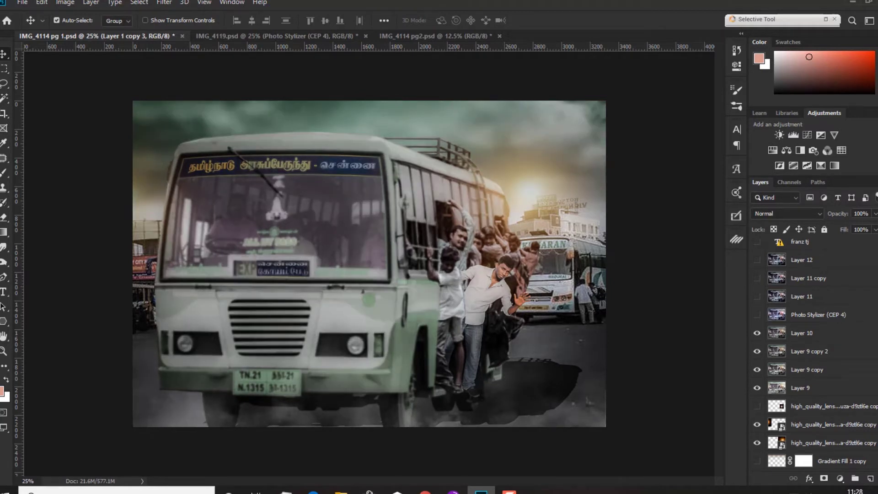
pyautogui.scroll(1, 758, 339)
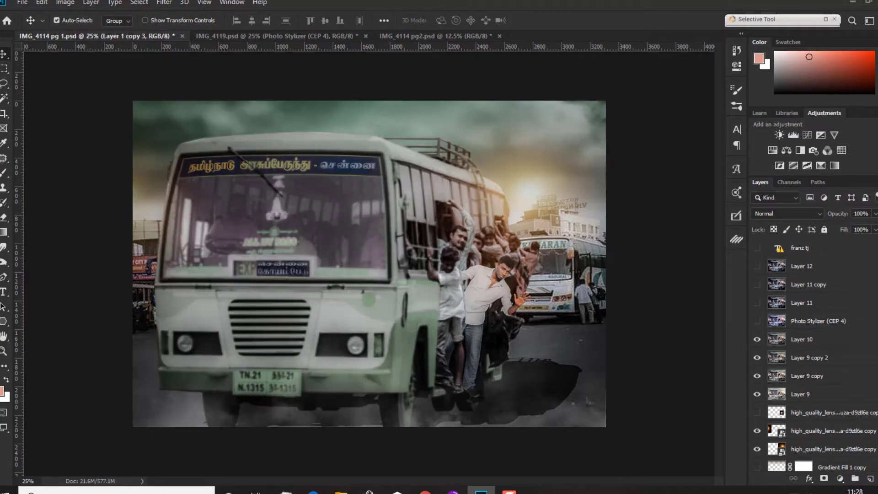
# Show the Photo Stylizer (CEP 4) colour-grading layer, and preview Layer 11 above it before hiding that layer again.
pyautogui.click(756, 322)
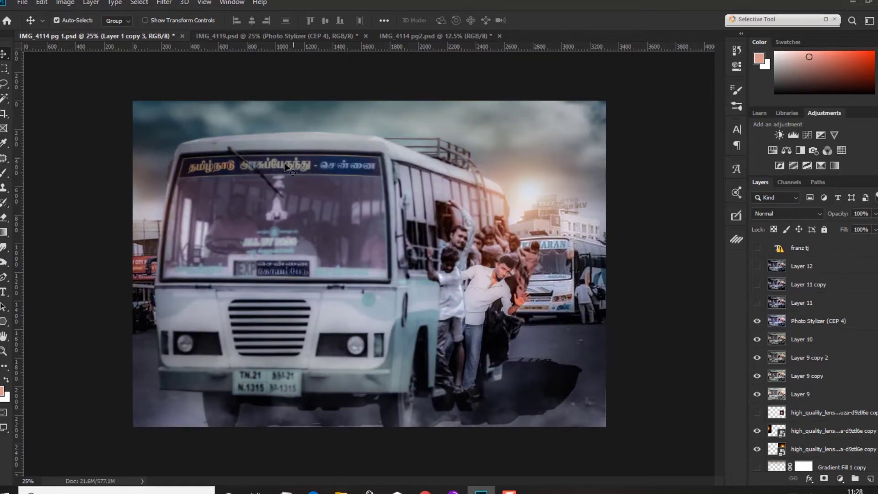
pyautogui.click(756, 303)
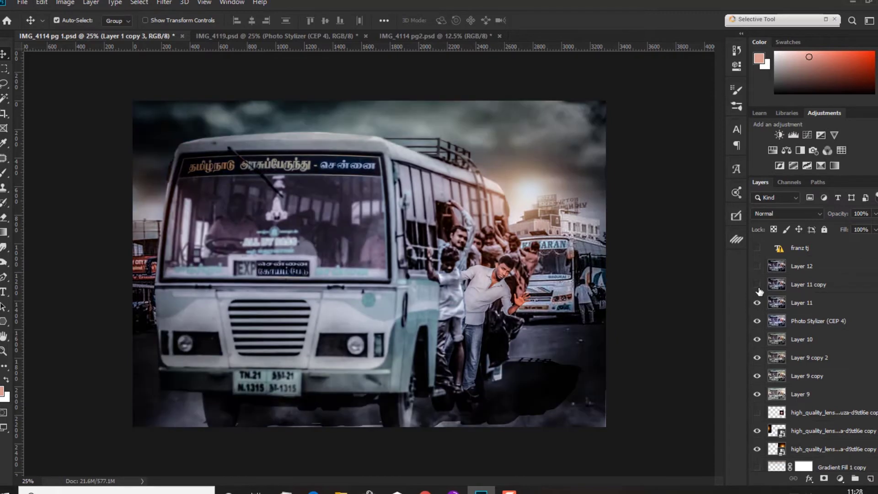
pyautogui.click(757, 303)
# Preview the Photo Stylizer (CEP 4) layer at 100% opacity, cancel the change, and compare the image with the layer hidden.
pyautogui.click(815, 322)
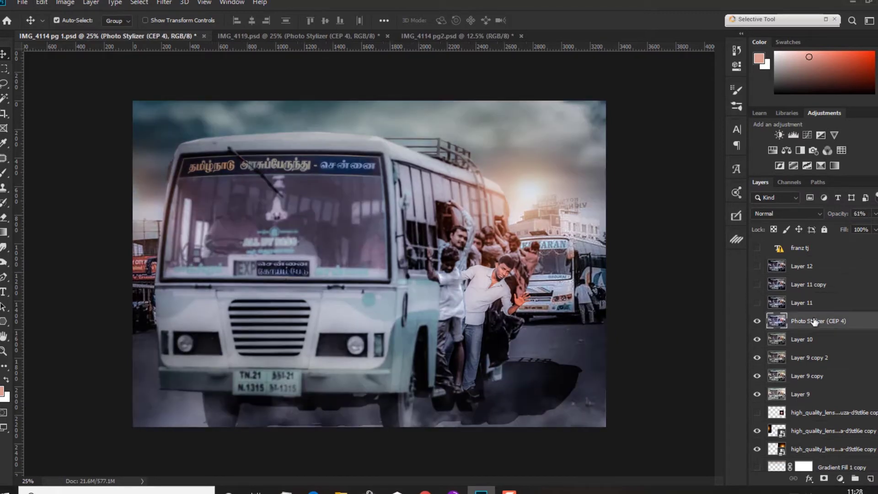
pyautogui.click(875, 213)
pyautogui.moveTo(875, 227); pyautogui.dragTo(877, 228)
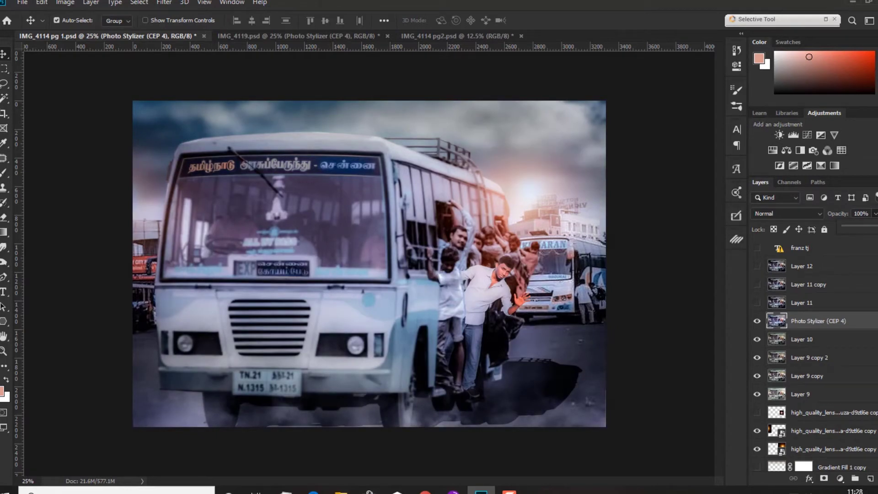
pyautogui.press('Escape')
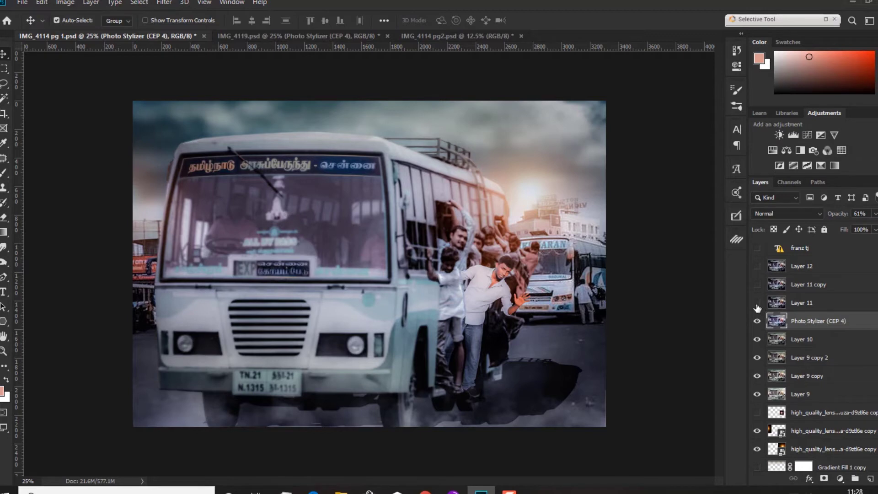
pyautogui.click(758, 321)
pyautogui.click(757, 321)
# Show Layer 11, Layer 11 copy and Layer 12 to complete the bus composite's final grading.
pyautogui.click(757, 304)
pyautogui.click(757, 284)
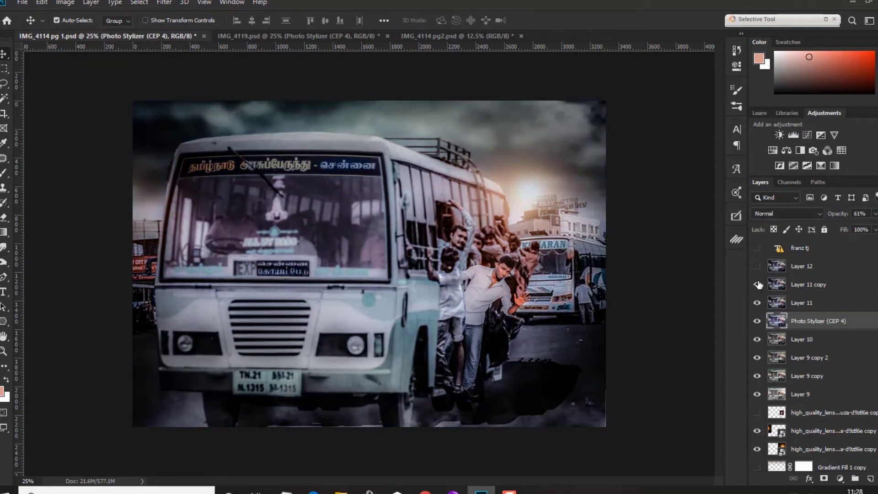
pyautogui.click(757, 266)
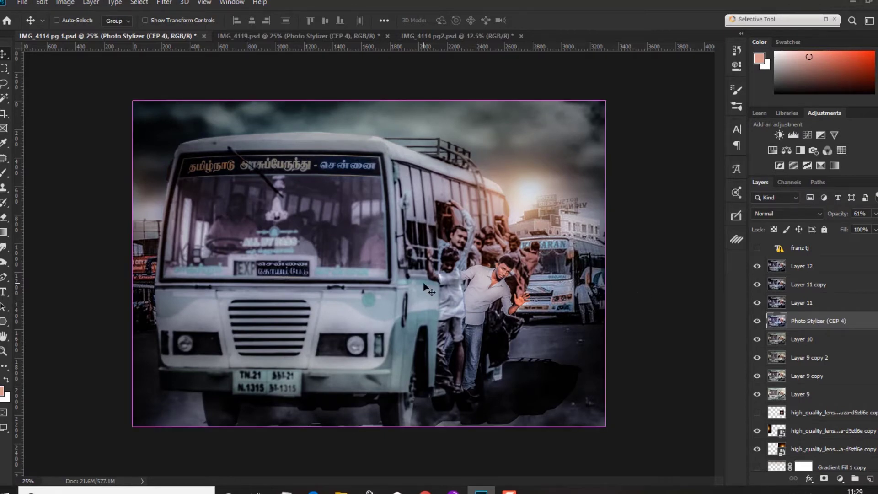
pyautogui.hotkey('ctrl', '-')
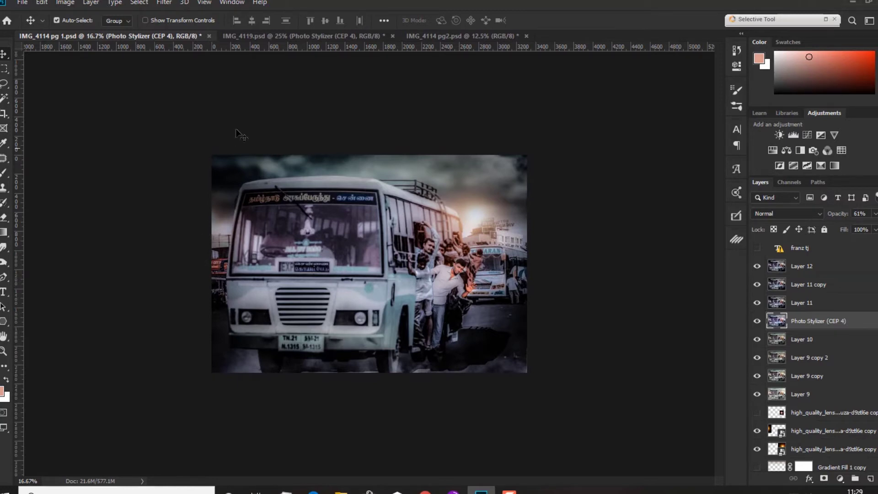
# Switch to the IMG_4119.psd document, hide its Background and show the lying man's cut-out on Layer 1.
pyautogui.click(340, 36)
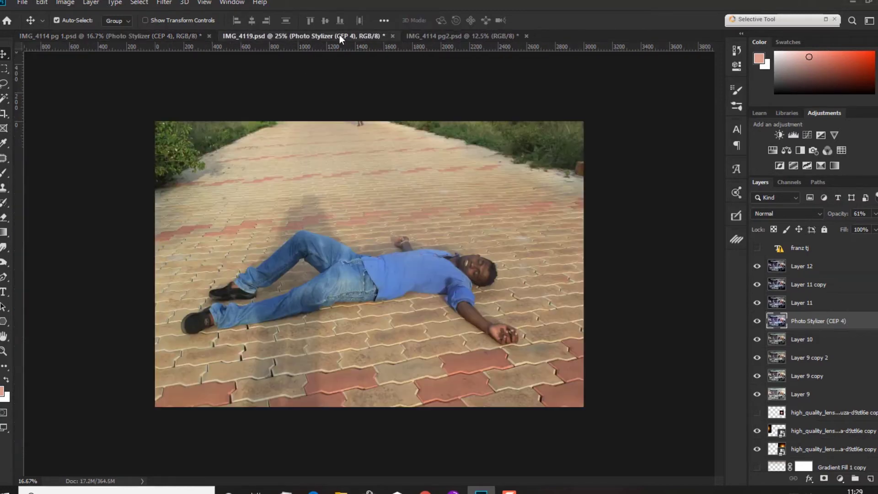
pyautogui.scroll(-5, 872, 389)
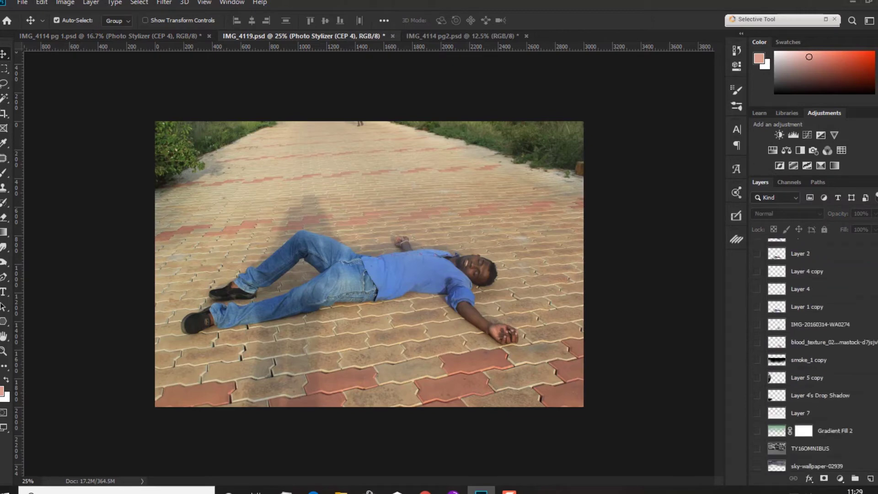
pyautogui.click(758, 462)
pyautogui.click(757, 444)
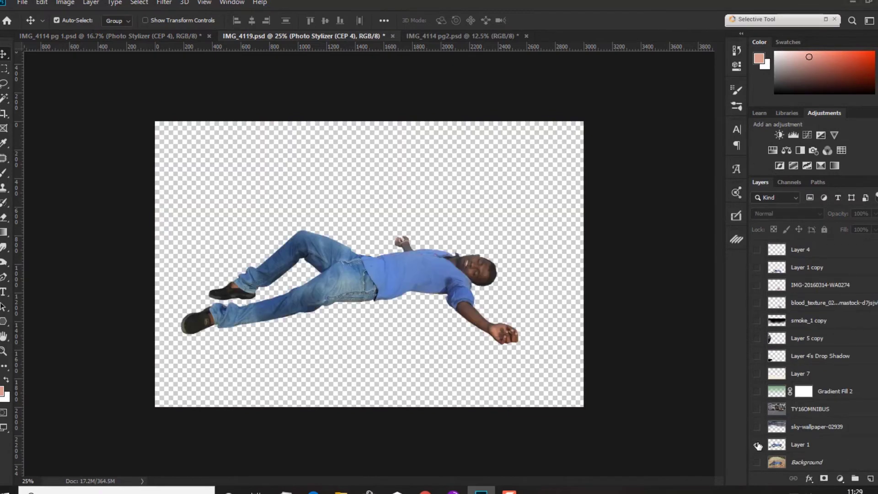
# Show the TY16OMNIBUS bus-stand background, the sky-wallpaper-02939 layer, Gradient Fill 2 and Layer 7.
pyautogui.click(757, 409)
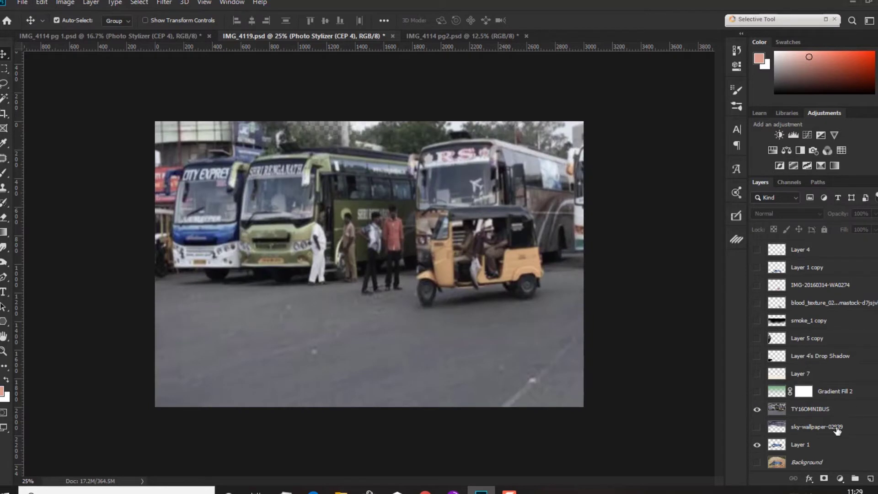
pyautogui.click(757, 427)
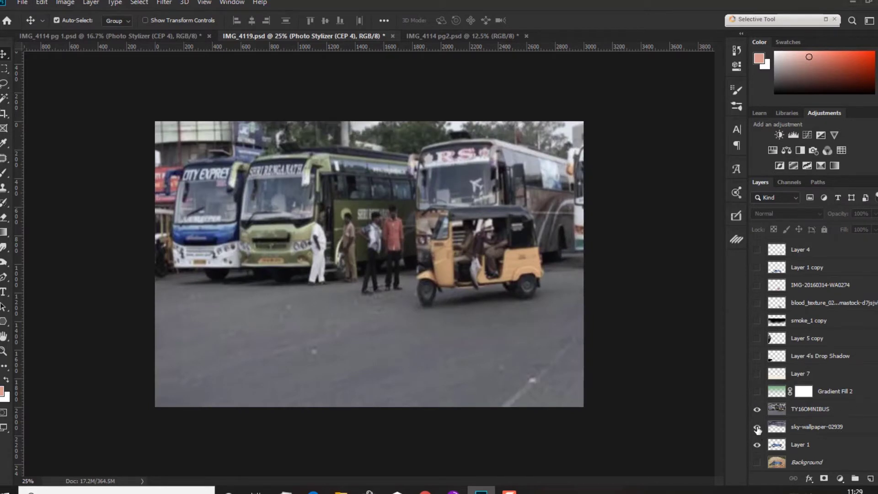
pyautogui.click(757, 393)
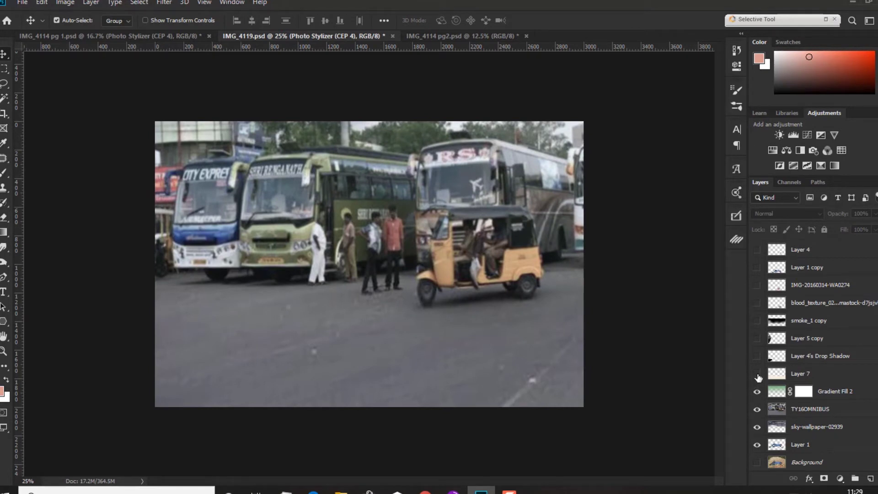
pyautogui.click(757, 375)
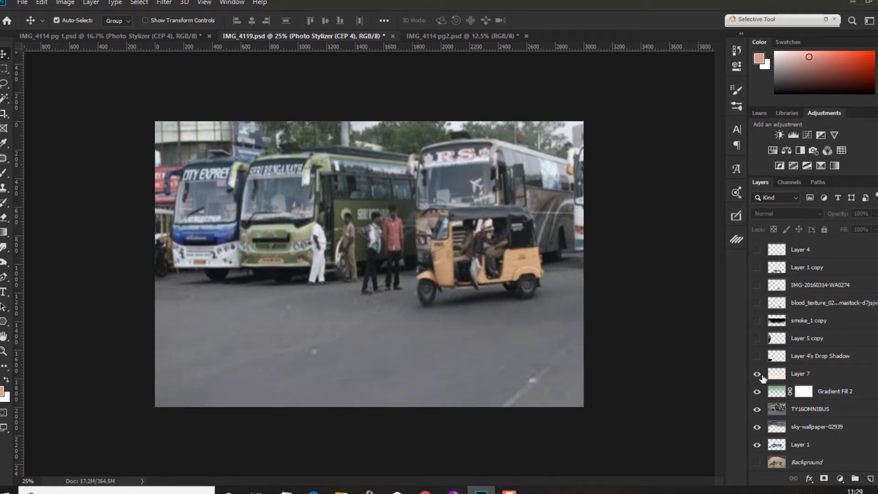
# Try a Color to Transparent gradient fill layer above Gradient Fill 2, inspect its presets and editor, and cancel it.
pyautogui.click(868, 397)
pyautogui.click(845, 478)
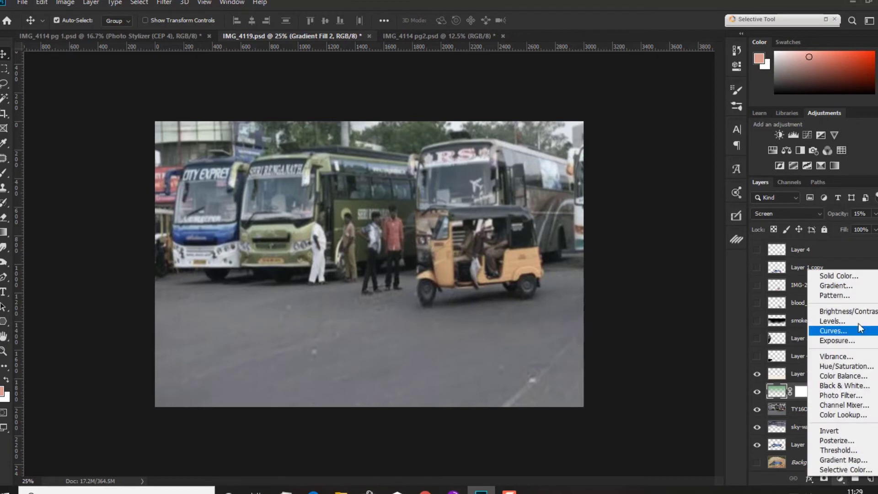
pyautogui.click(846, 288)
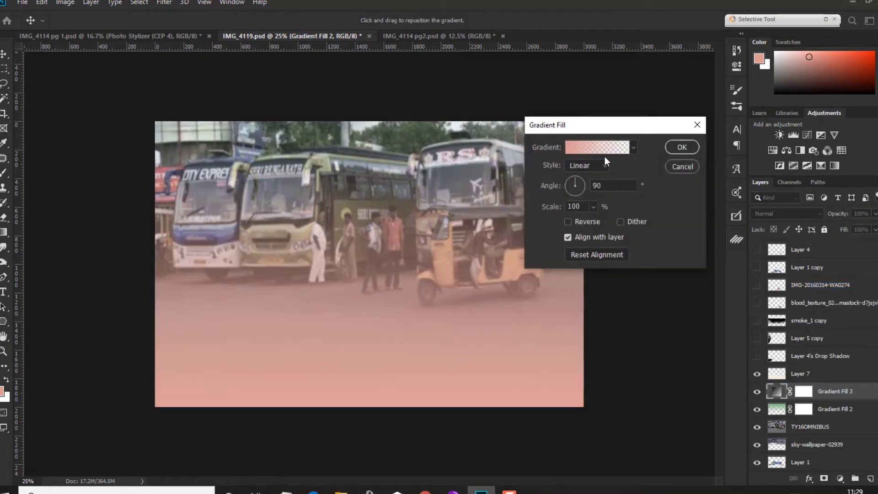
pyautogui.click(633, 149)
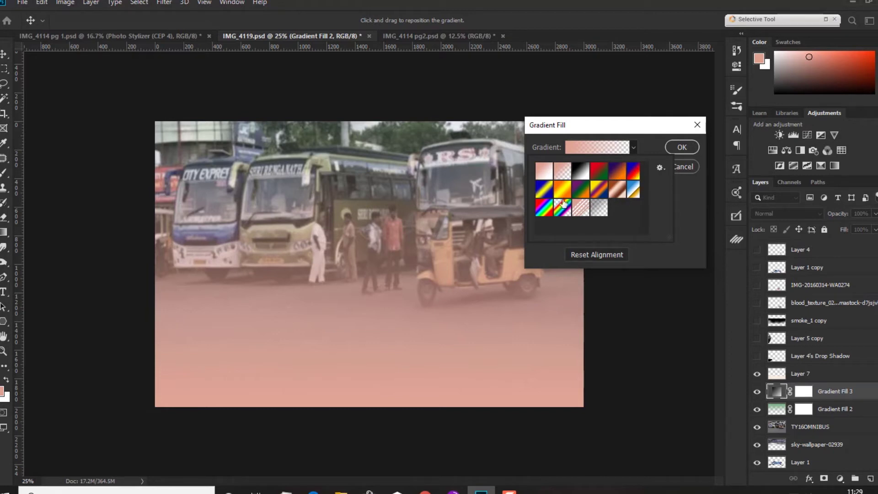
pyautogui.click(636, 145)
pyautogui.click(603, 146)
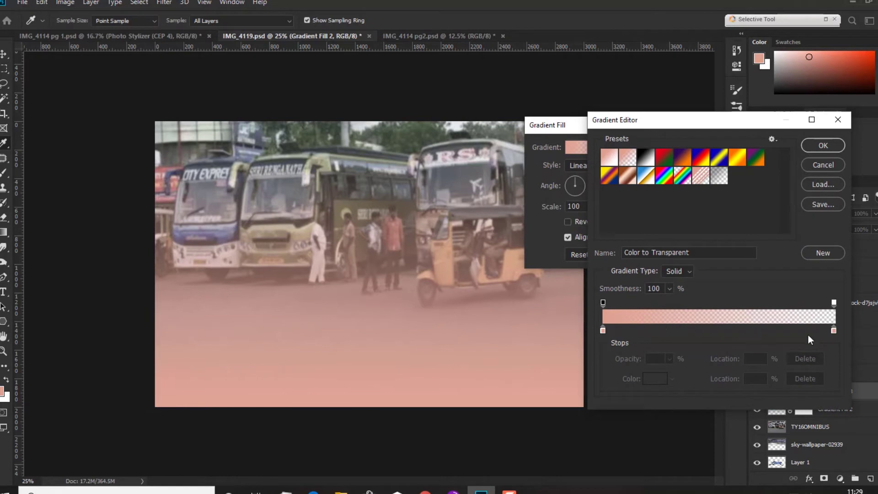
pyautogui.click(841, 122)
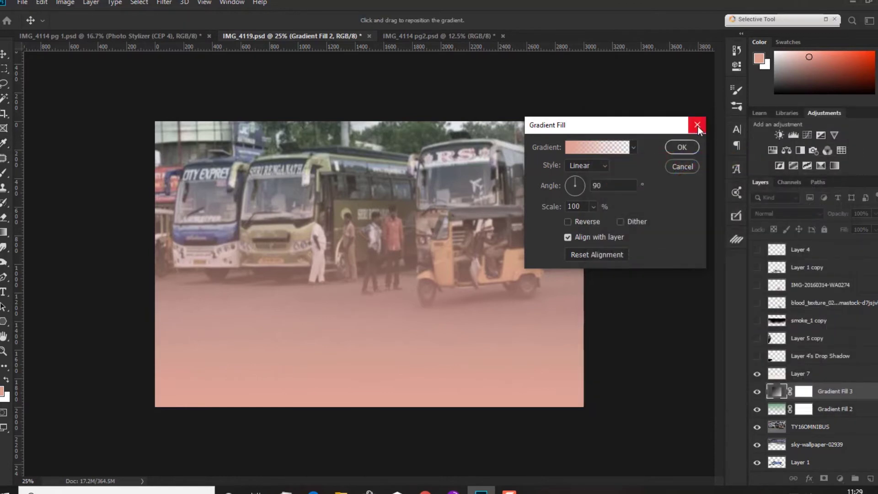
pyautogui.click(697, 125)
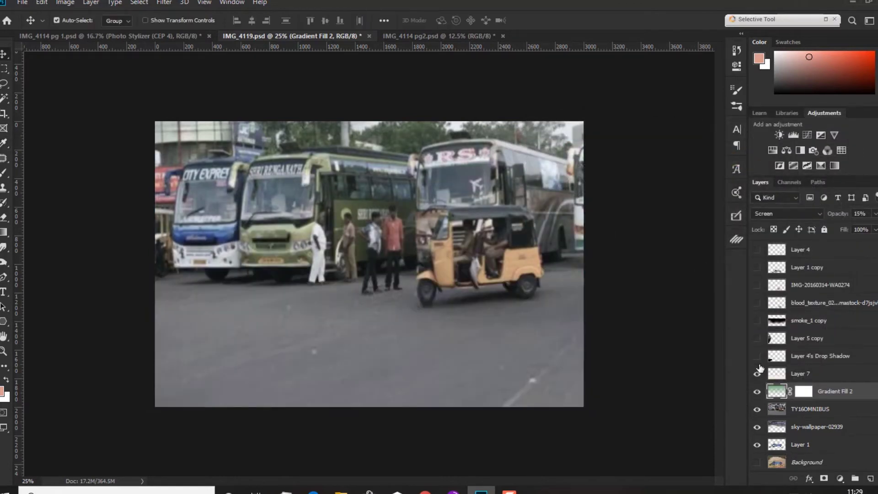
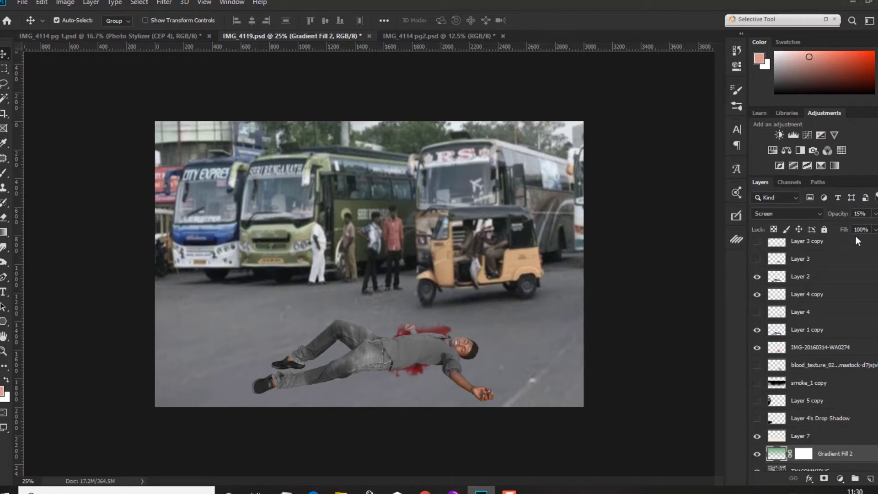
# Compare the lying man with Layer 3 shown and hidden, and look through the blood and smoke layers above it.
pyautogui.click(757, 259)
pyautogui.click(757, 258)
pyautogui.scroll(3, 759, 263)
pyautogui.scroll(-5, 778, 366)
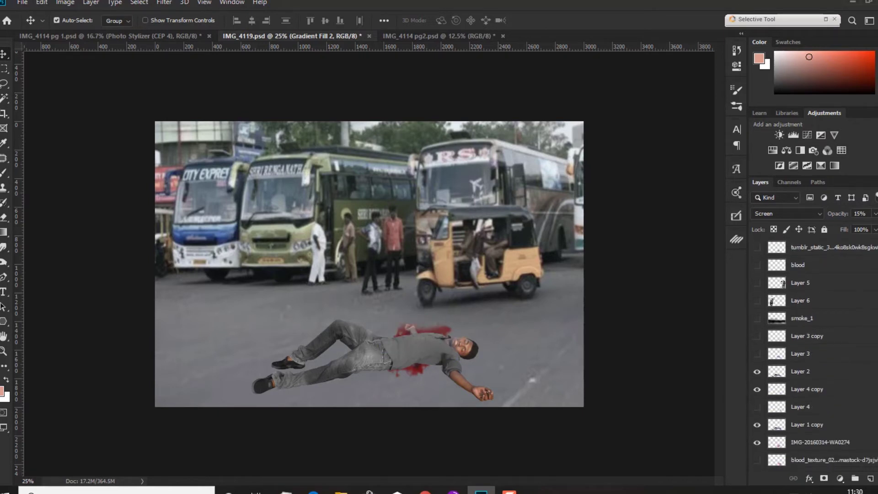
# Compare the lying man with the Layer 3 copy shirt shown and hidden, keep it shown, and show smoke_1.
pyautogui.click(757, 312)
pyautogui.click(758, 312)
pyautogui.click(758, 294)
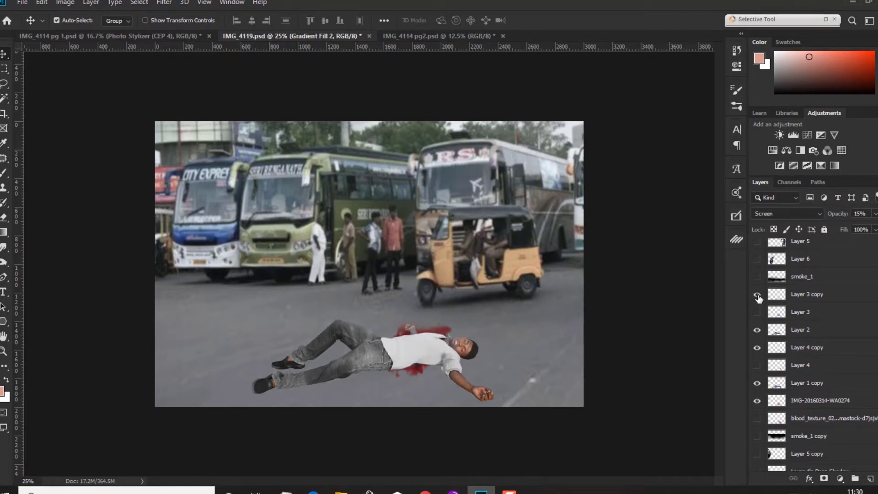
pyautogui.click(758, 295)
pyautogui.click(757, 294)
pyautogui.click(758, 295)
pyautogui.click(758, 295)
pyautogui.click(758, 276)
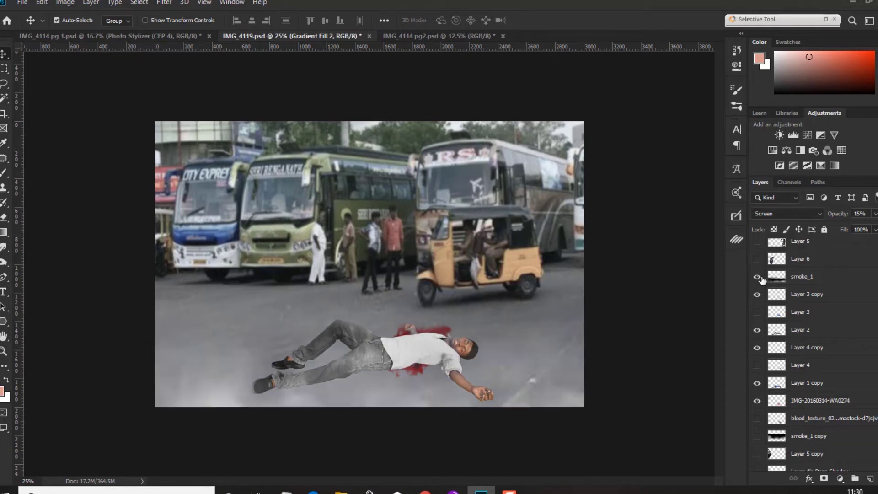
pyautogui.click(758, 259)
pyautogui.scroll(1, 805, 353)
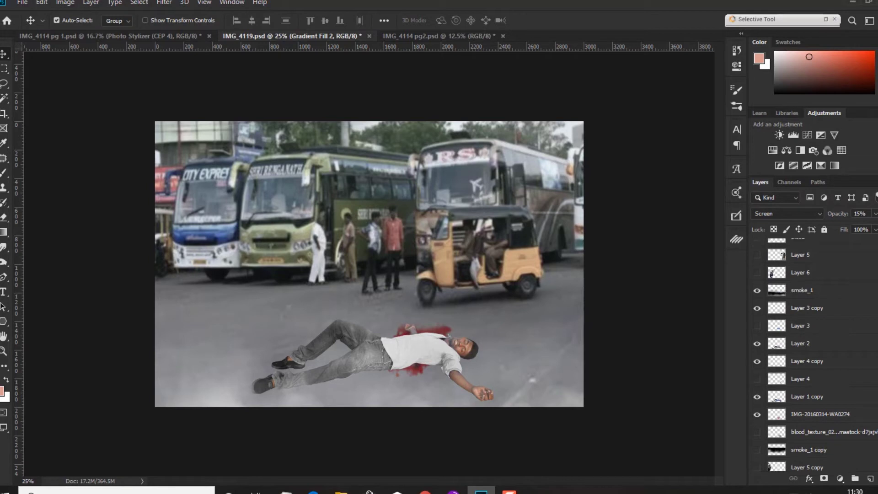
# Show the blood_texture, blood and tumblr_static splatter layers on the lying man, plus the high_quality_lens flare layer above them.
pyautogui.click(757, 432)
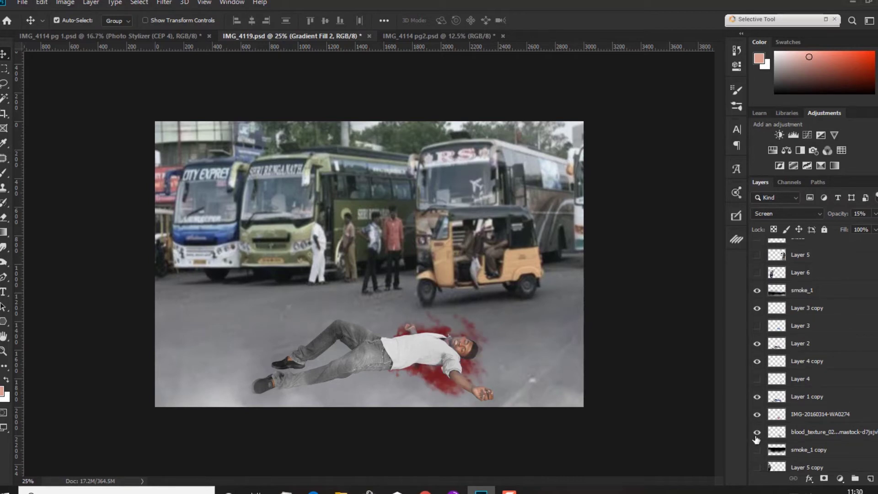
pyautogui.scroll(5, 774, 299)
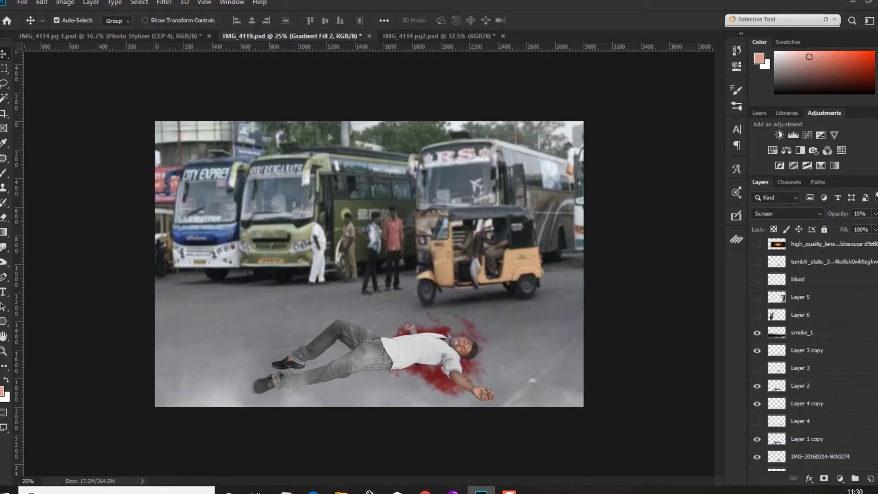
pyautogui.click(758, 303)
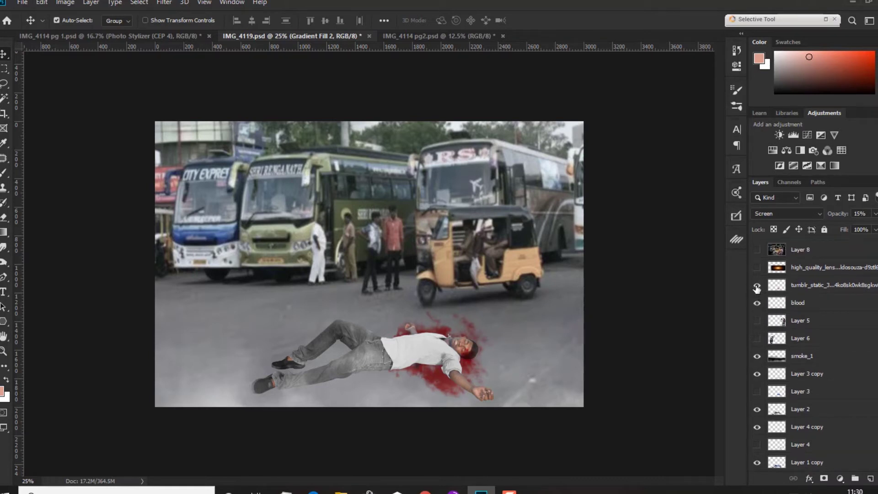
pyautogui.click(757, 286)
pyautogui.click(815, 291)
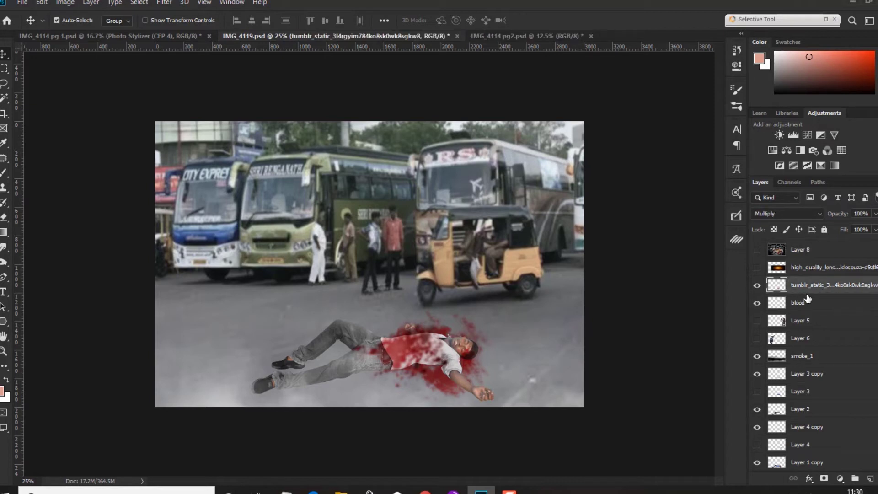
pyautogui.click(757, 269)
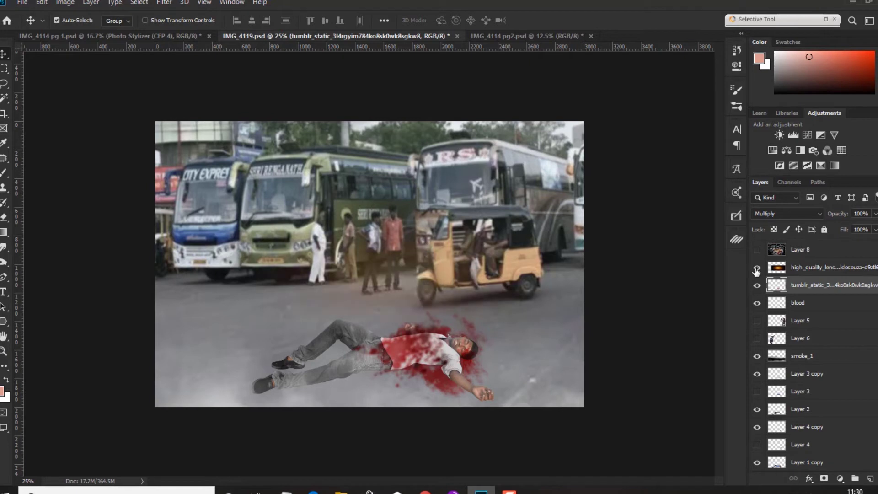
pyautogui.click(833, 270)
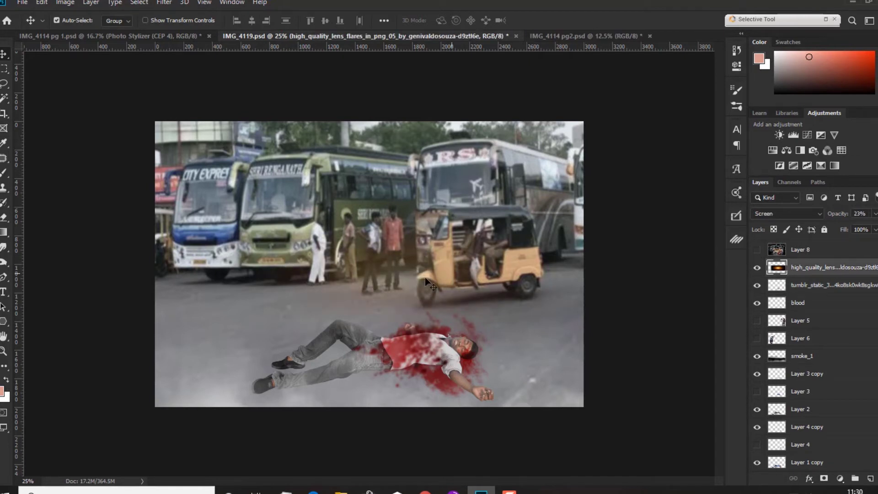
# Show the onlookers on Layer 5, Layer 6 and Layer 5 copy, together with smoke_1 copy and Layer 4's Drop Shadow.
pyautogui.click(757, 322)
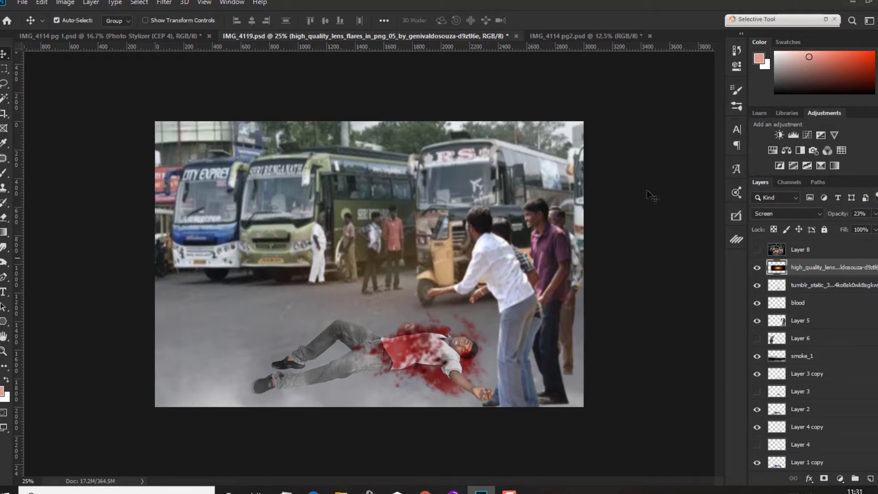
pyautogui.click(757, 338)
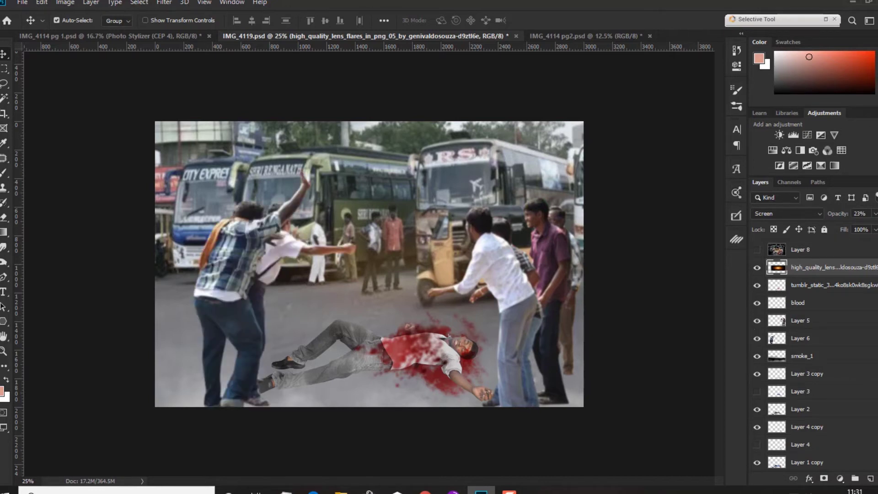
pyautogui.scroll(-3, 796, 422)
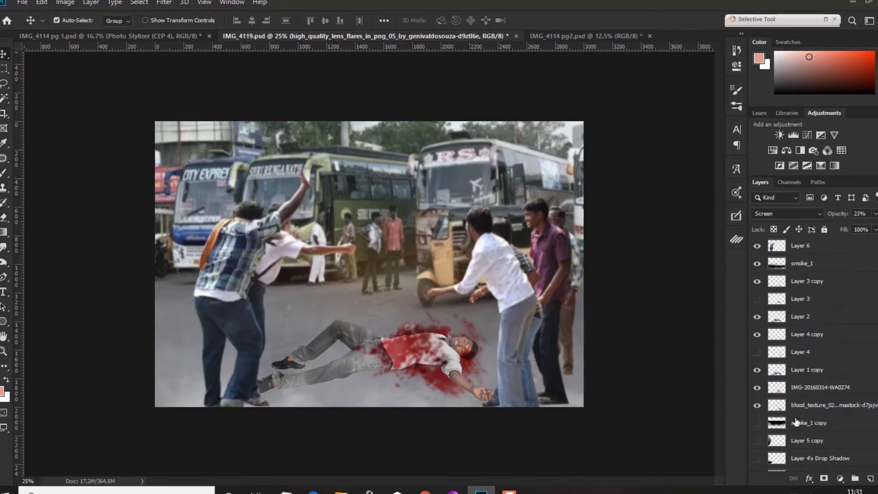
pyautogui.click(757, 441)
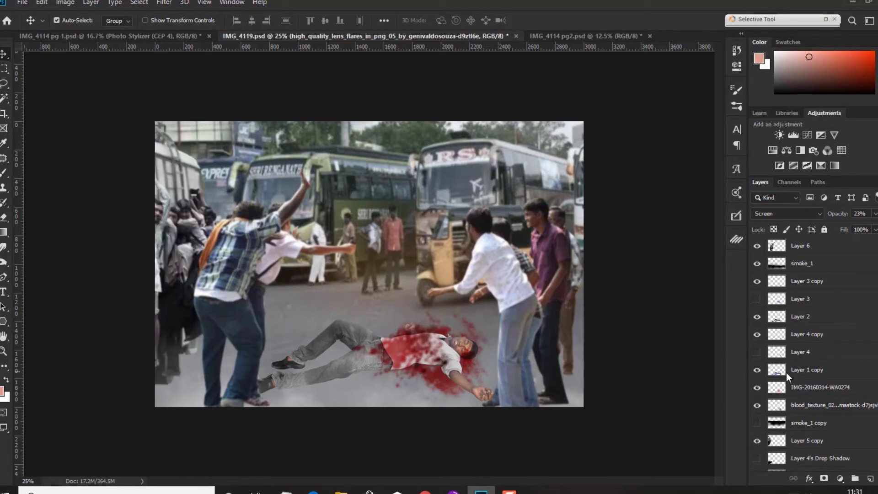
pyautogui.scroll(-3, 778, 357)
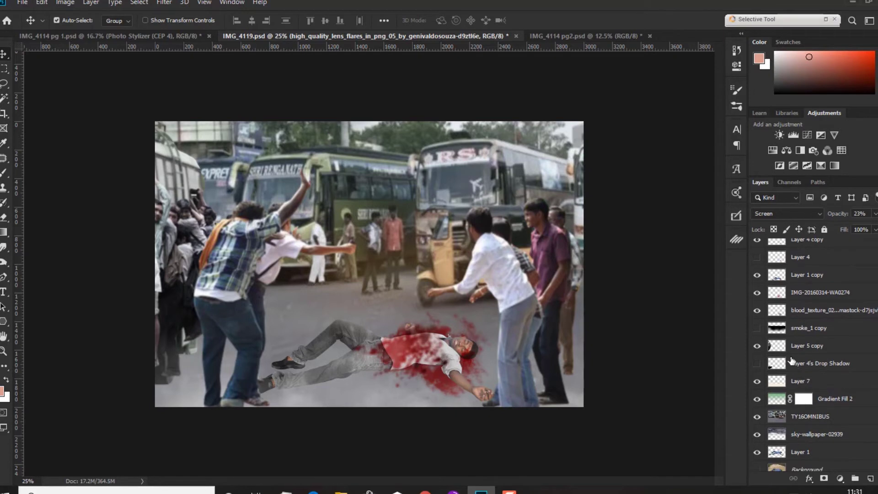
pyautogui.click(757, 328)
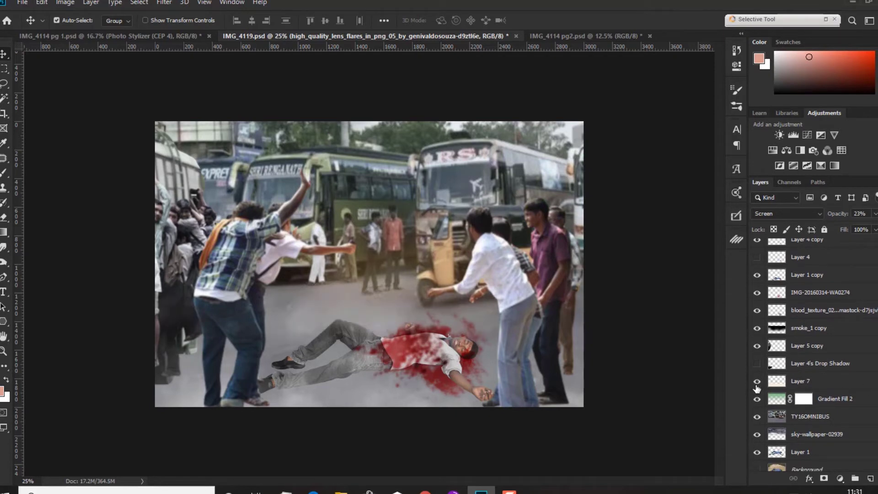
pyautogui.click(757, 364)
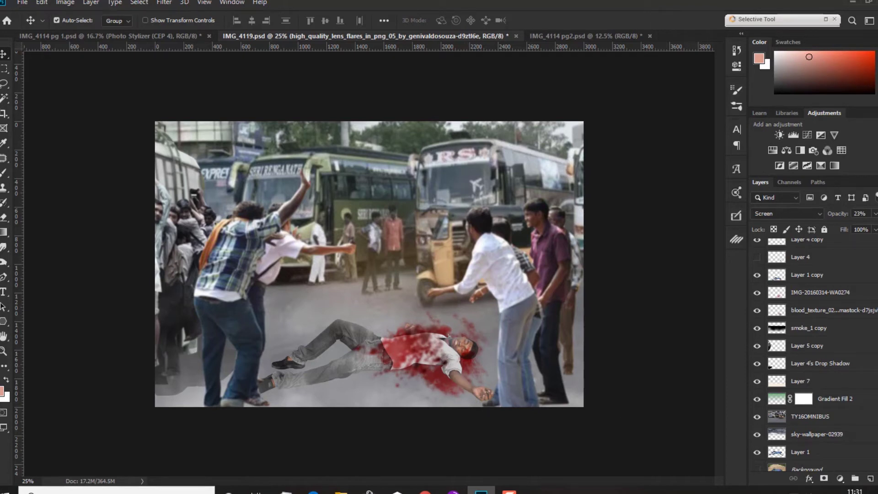
# Stamp all visible layers into a new merged layer directly above the lens flare layer.
pyautogui.scroll(10, 815, 355)
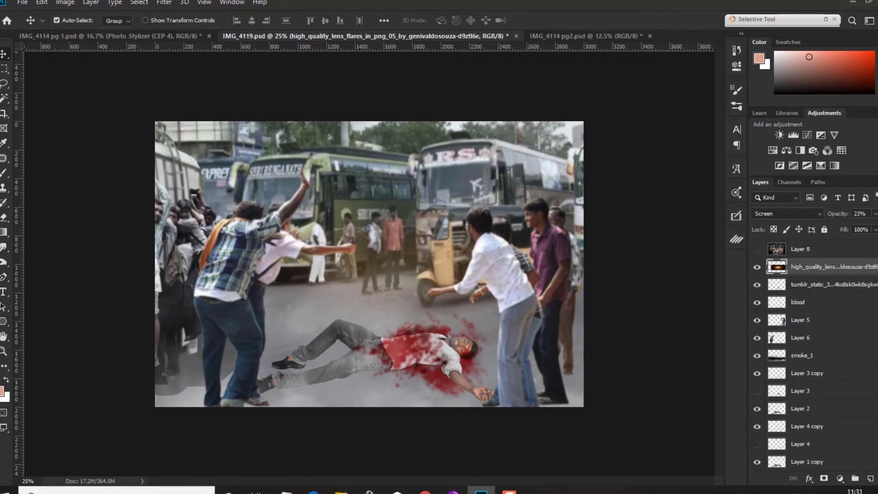
pyautogui.click(758, 265)
pyautogui.click(758, 265)
pyautogui.press('ctrl')
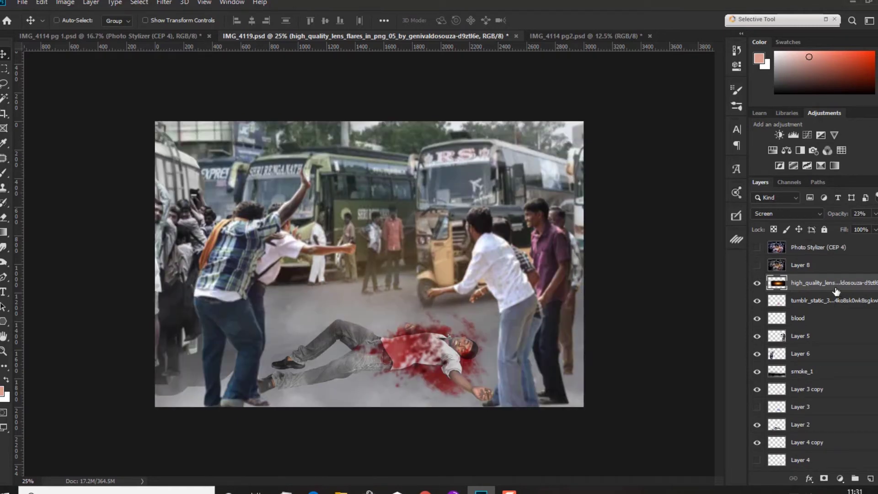
pyautogui.hotkey('ctrl', 'shift', 'alt', 'e')
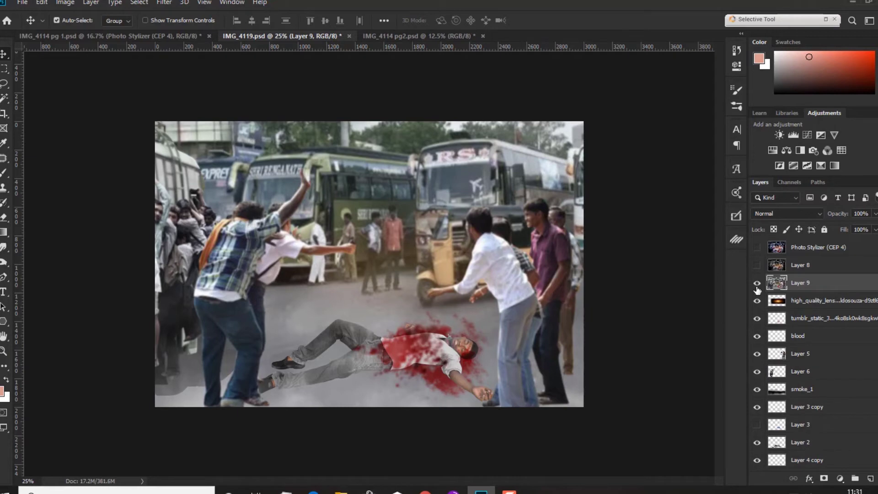
# Compare the scene with Layer 8 shown and hidden, leave it hidden, and show and select the Photo Stylizer (CEP 4) layer.
pyautogui.click(757, 266)
pyautogui.click(758, 266)
pyautogui.click(757, 266)
pyautogui.click(758, 266)
pyautogui.click(765, 269)
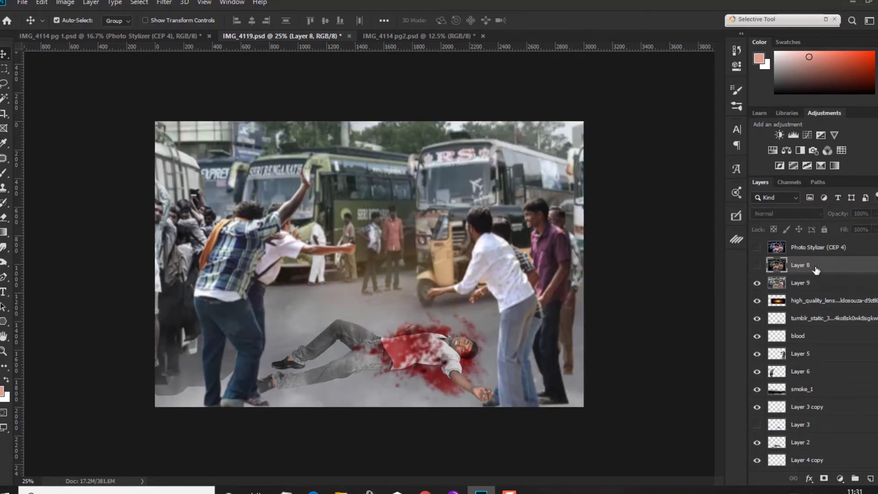
pyautogui.click(757, 248)
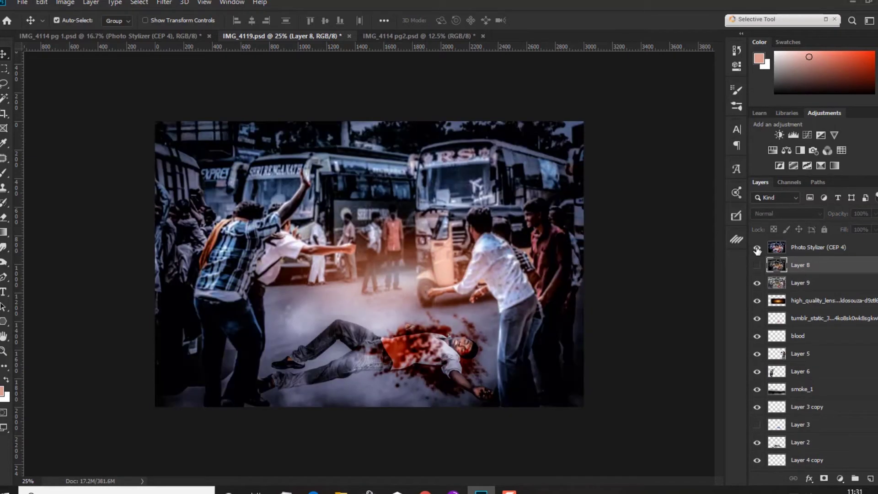
pyautogui.click(831, 247)
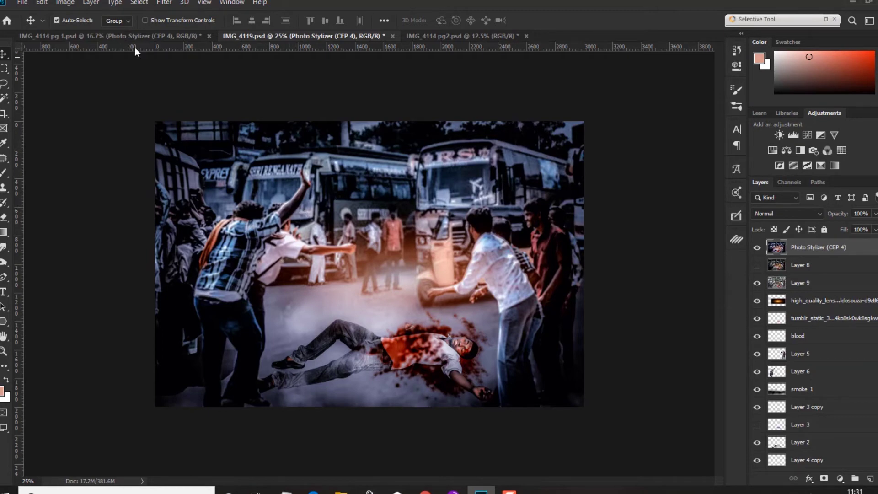
# Compare the finished IMG_4114 pg 1.psd and IMG_4119.psd scenes, and switch to IMG_4114 pg2.psd to select its upper and middle images.
pyautogui.click(152, 33)
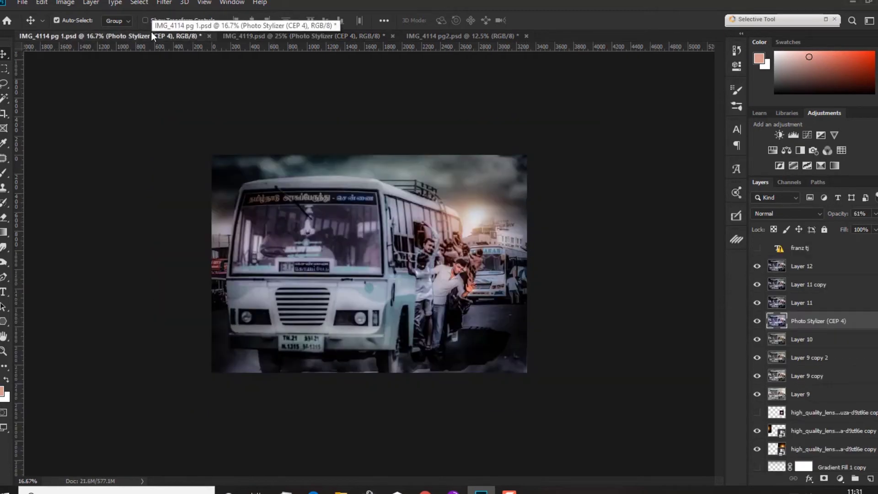
pyautogui.click(295, 35)
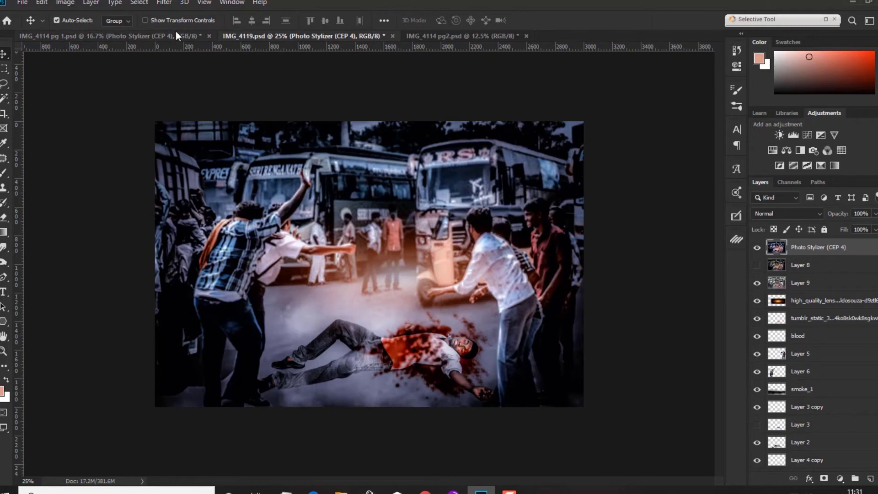
pyautogui.click(420, 35)
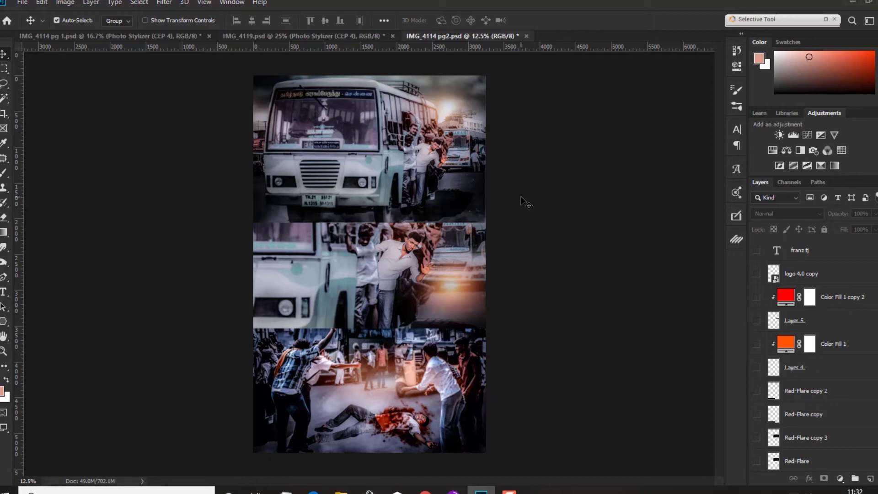
pyautogui.click(317, 118)
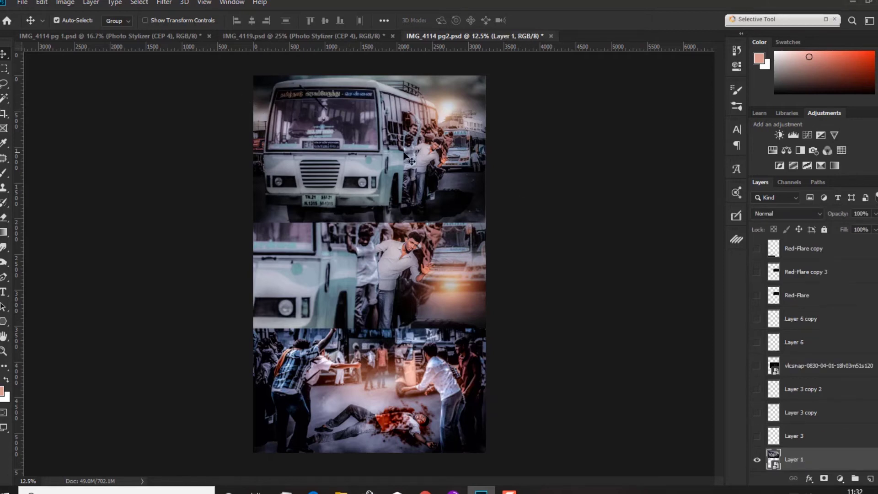
pyautogui.click(396, 271)
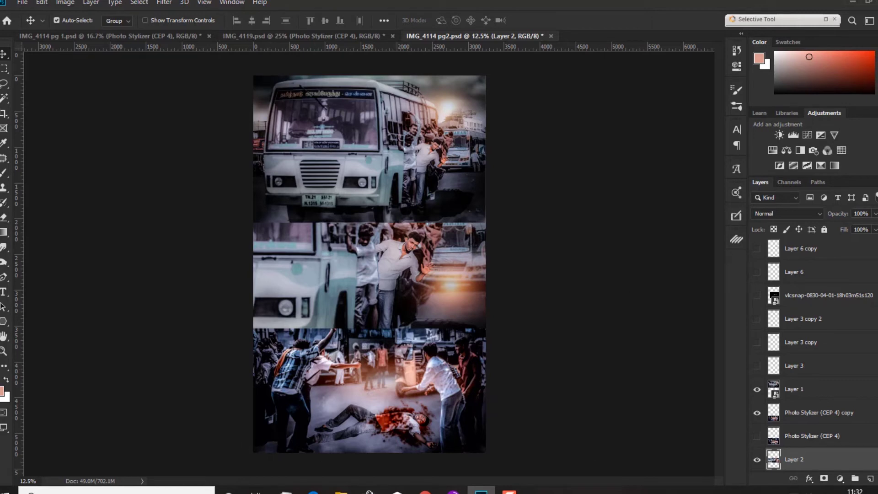
# Compare the upper bus image with its white outline on Layer 3 hidden and shown, keep it shown, and select Layer 3.
pyautogui.scroll(2, 816, 356)
pyautogui.click(757, 421)
pyautogui.click(757, 421)
pyautogui.click(758, 421)
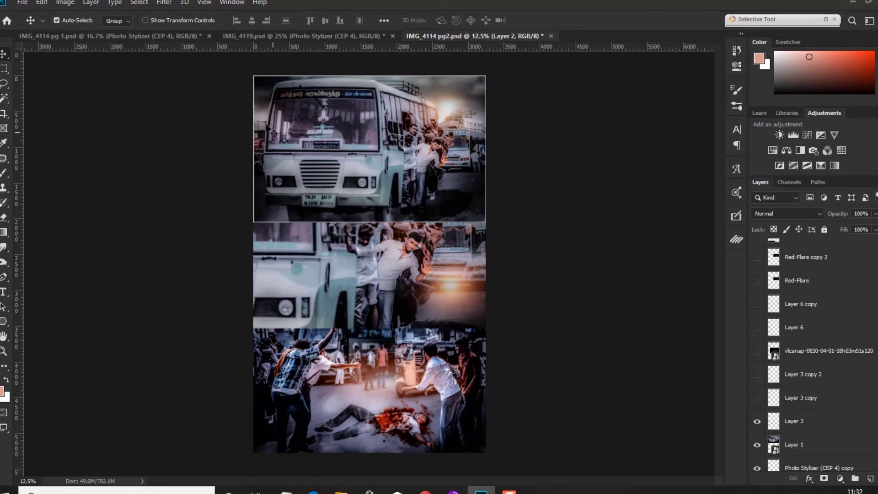
pyautogui.click(793, 421)
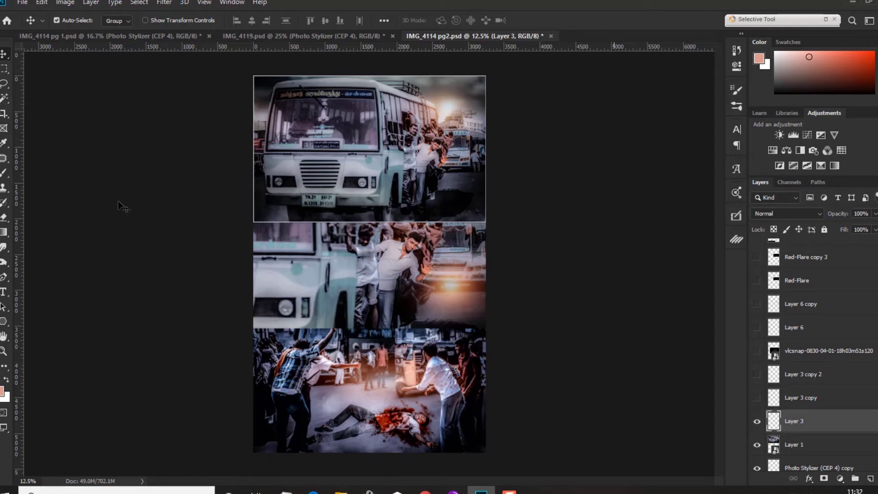
# Try an 8 px inside stroke on a rectangular selection overlapping the upper two images on Layer 3, undo it and deselect.
pyautogui.click(4, 69)
pyautogui.moveTo(282, 141); pyautogui.dragTo(465, 315)
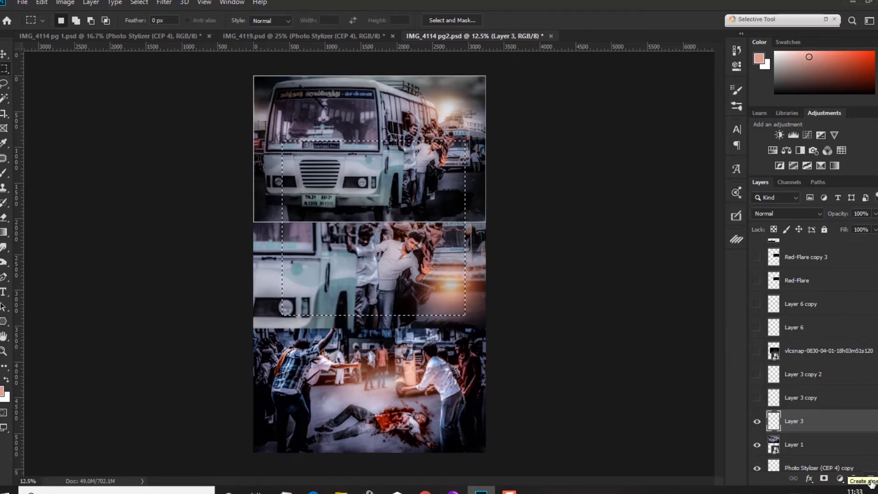
pyautogui.rightClick(464, 207)
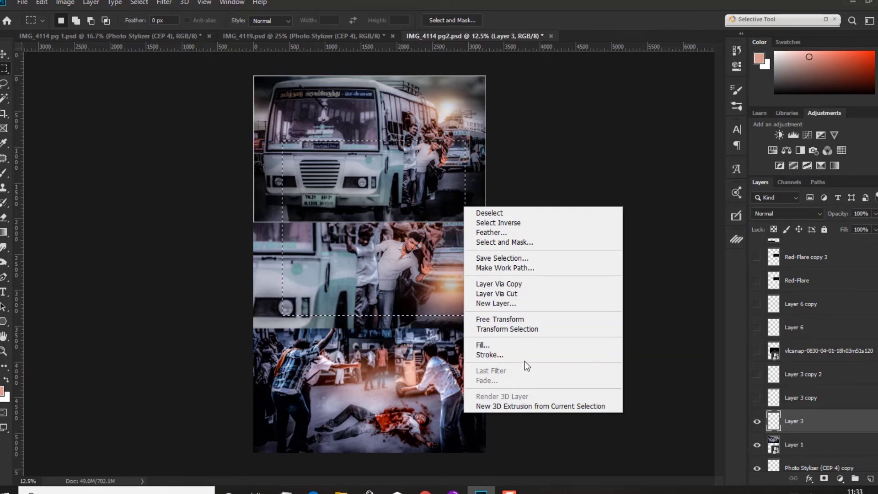
pyautogui.click(490, 355)
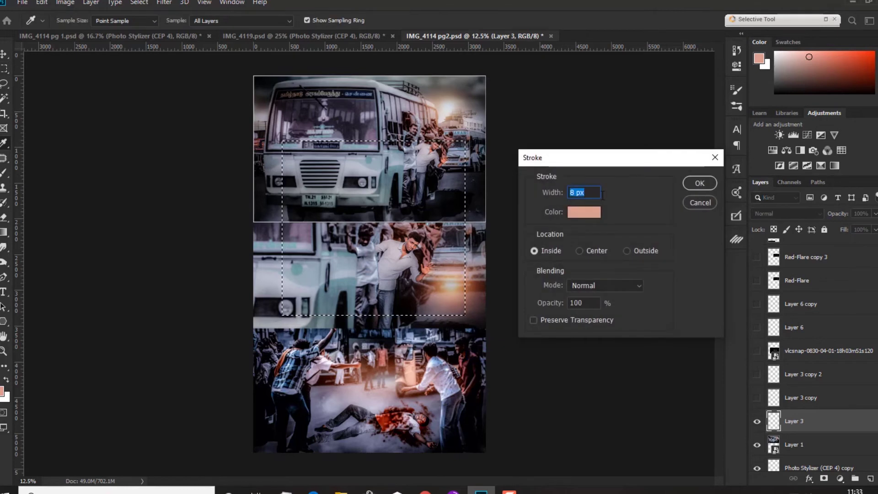
pyautogui.click(700, 183)
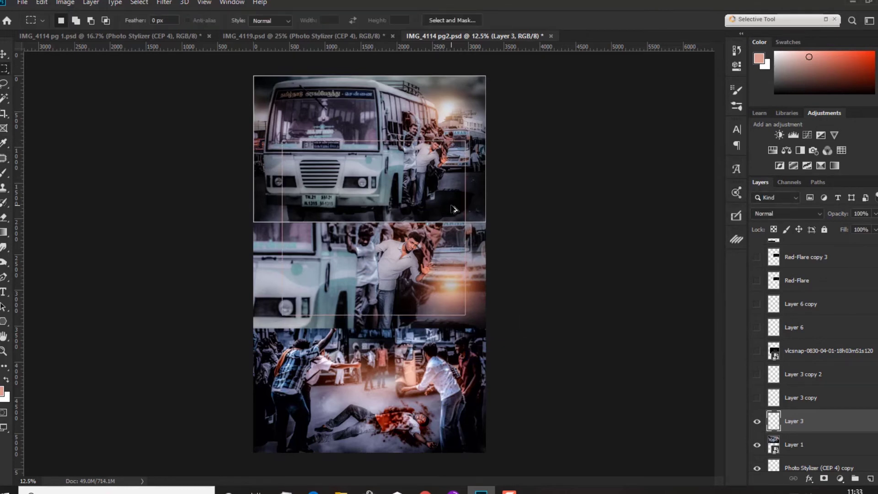
pyautogui.hotkey('ctrl', 's')
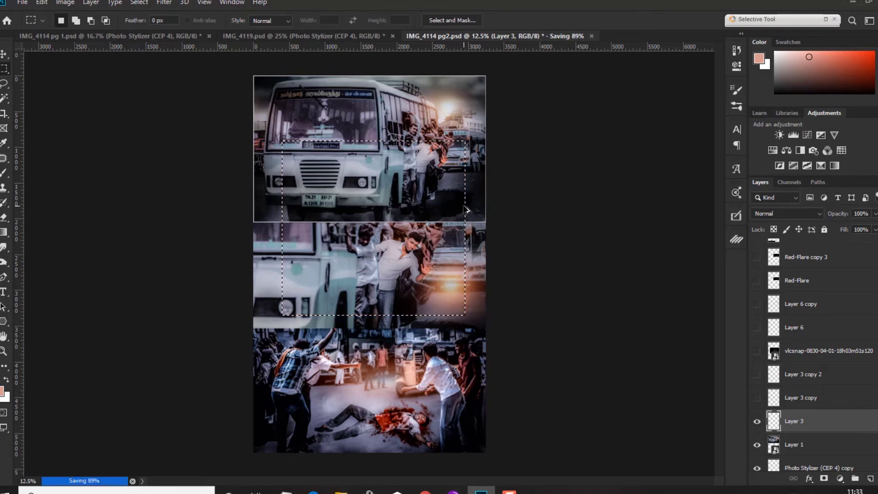
pyautogui.hotkey('ctrl', 'd')
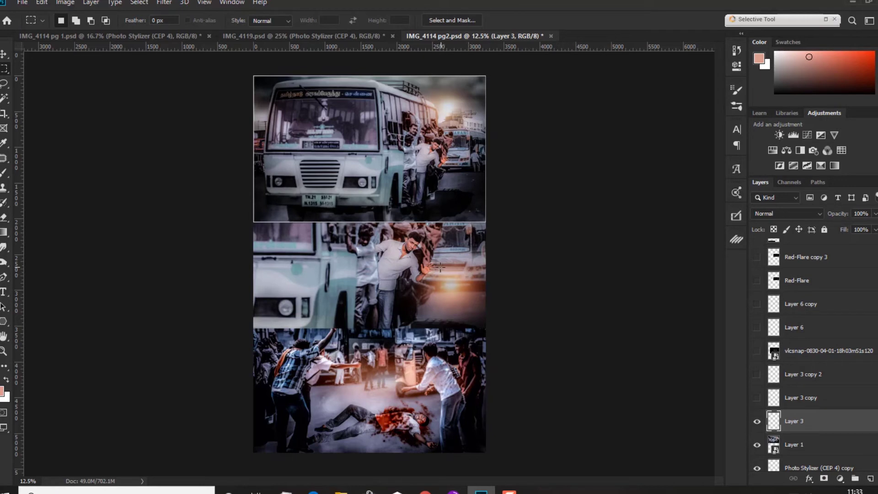
# Show the white outlines on Layer 3 copy and Layer 3 copy 2, and the dark strip on Layer 6.
pyautogui.click(757, 398)
pyautogui.click(758, 375)
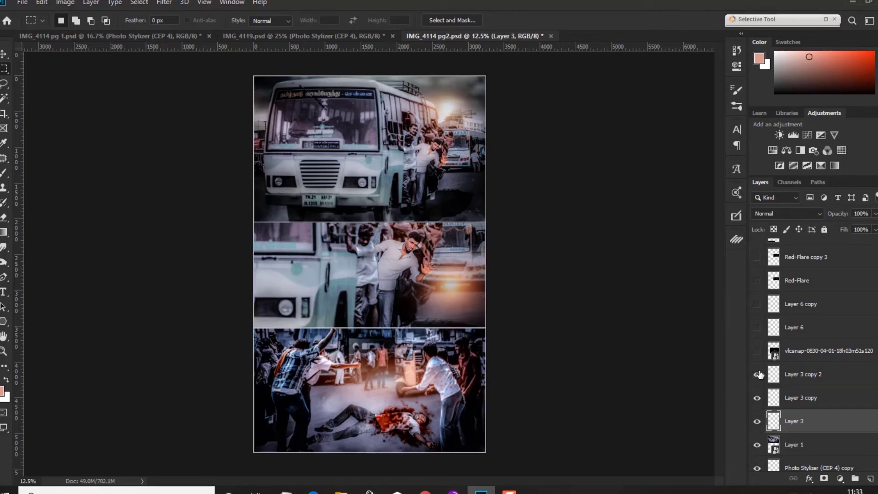
pyautogui.click(757, 328)
# Select Layer 6 and check the extent of its dark strip with Free Transform, leaving the strip unaltered.
pyautogui.scroll(1, 799, 376)
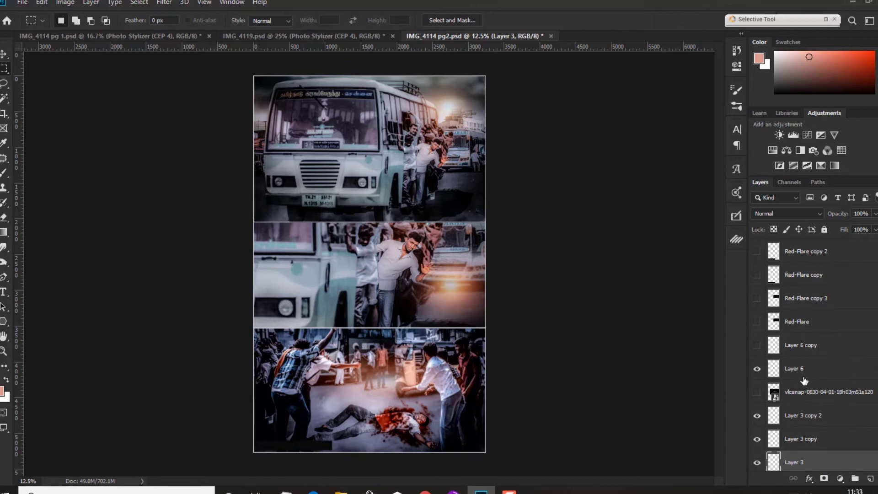
pyautogui.click(800, 373)
pyautogui.hotkey('ctrl', 't')
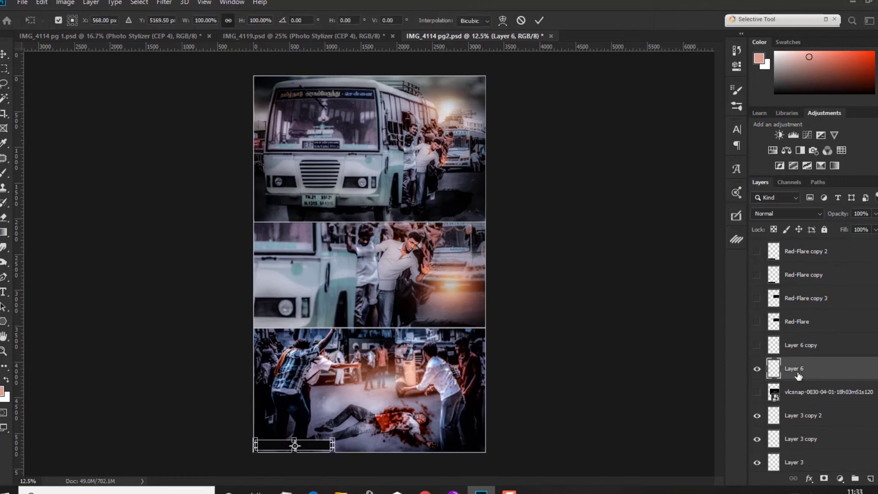
pyautogui.press('Return')
# Show Layer 6 copy and Red-Flare, and preview Red-Flare copy 3 and Red-Flare copy, leaving those two hidden.
pyautogui.click(758, 347)
pyautogui.click(758, 322)
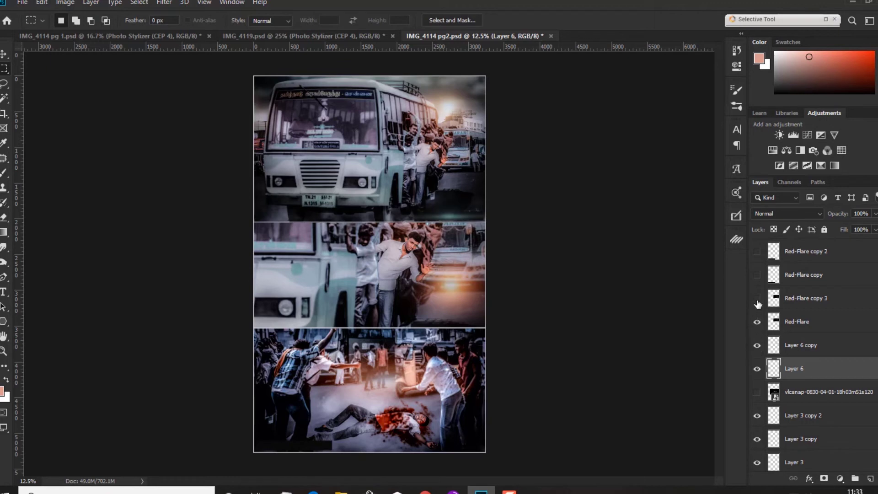
pyautogui.click(757, 299)
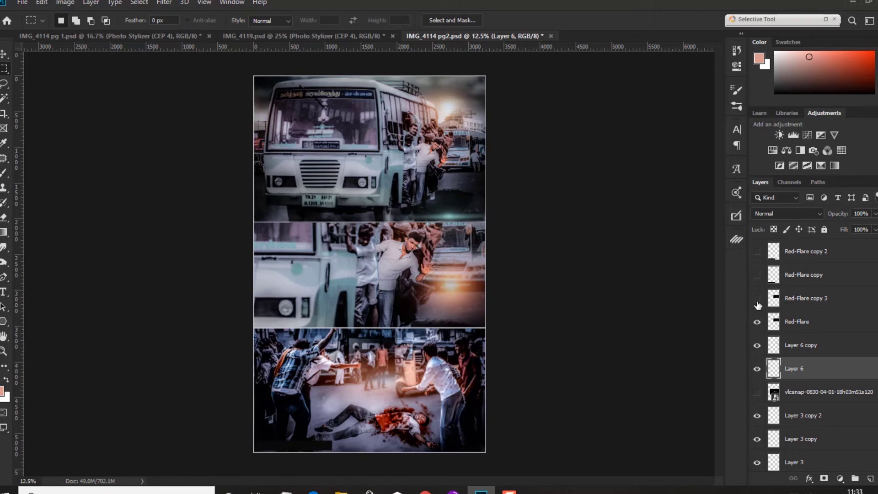
pyautogui.click(758, 299)
pyautogui.click(758, 275)
pyautogui.click(757, 275)
pyautogui.scroll(2, 778, 329)
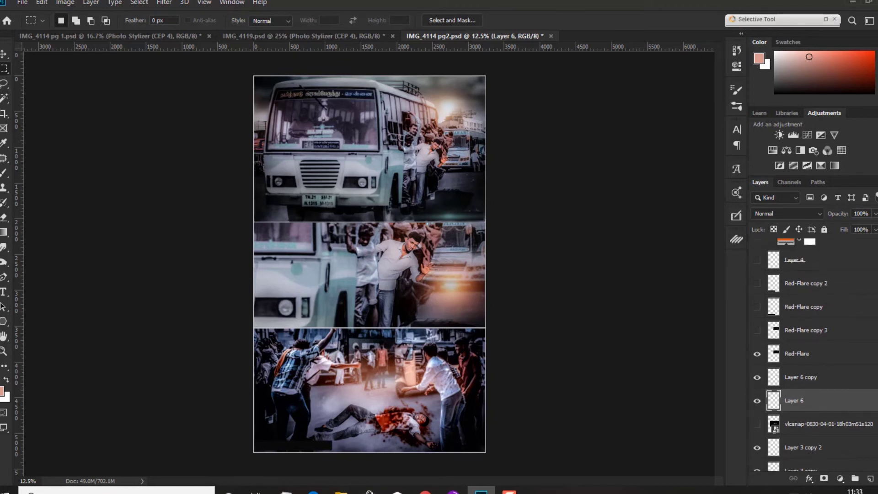
pyautogui.click(758, 329)
pyautogui.click(758, 328)
# Show the white Tamil captions on Layer 4 and Layer 5, plus Red-Flare copy 2, Red-Flare copy 3 and Red-Flare copy.
pyautogui.click(757, 282)
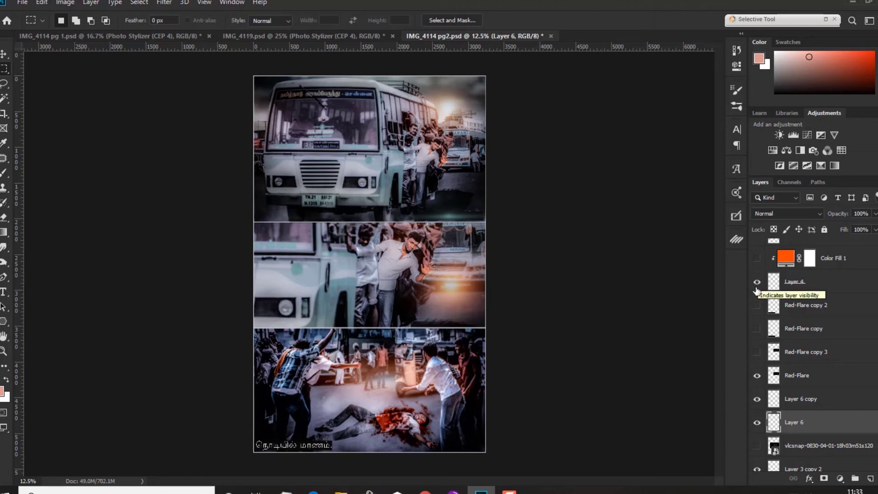
pyautogui.click(757, 306)
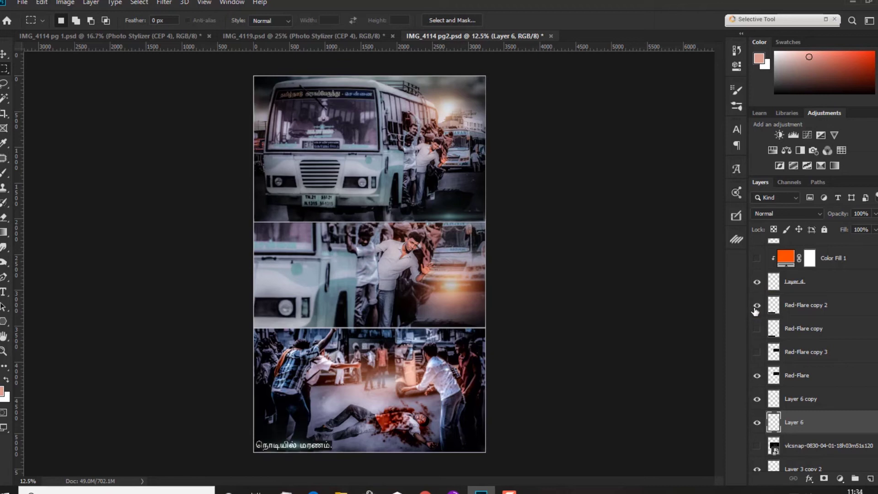
pyautogui.scroll(2, 757, 316)
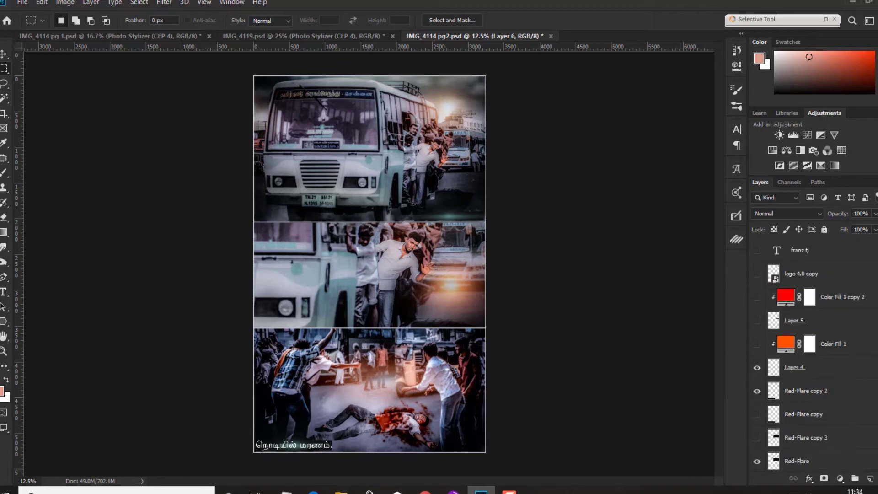
pyautogui.click(757, 321)
pyautogui.click(758, 439)
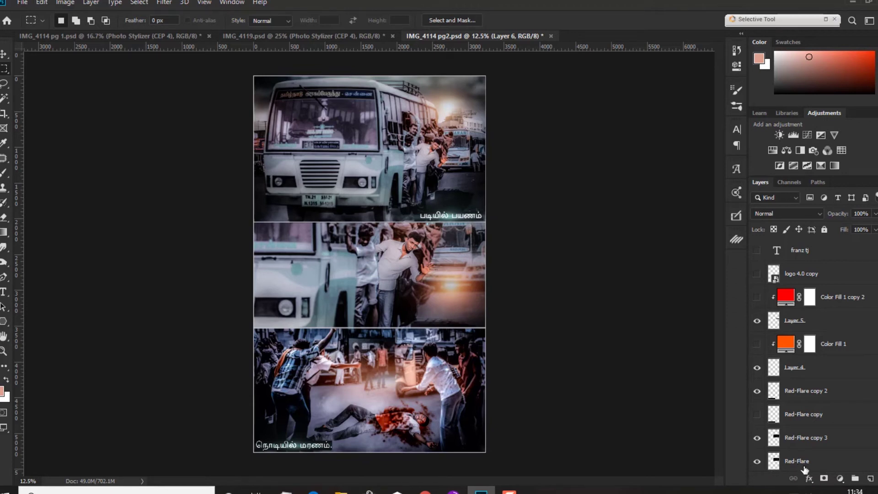
pyautogui.click(757, 415)
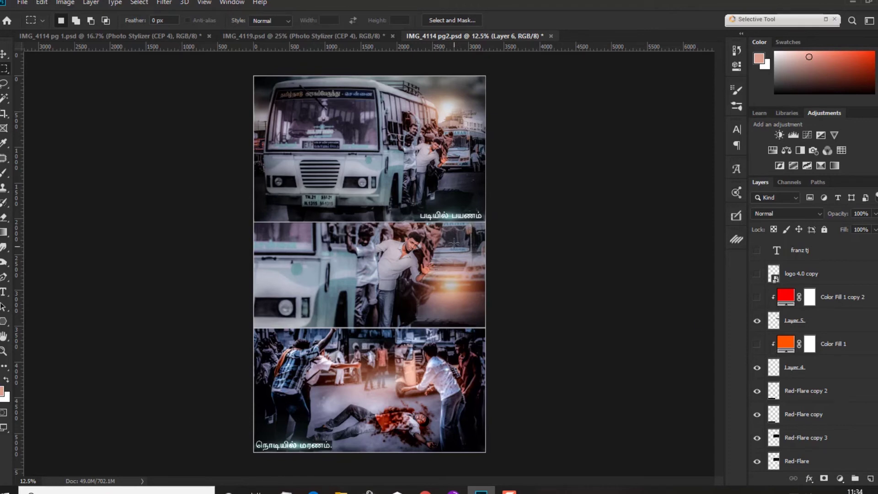
# Show Color Fill 1 and Color Fill 1 copy 2 to tint the lower and upper captions, comparing with Red-Flare copy hidden and shown.
pyautogui.click(5, 54)
pyautogui.click(758, 345)
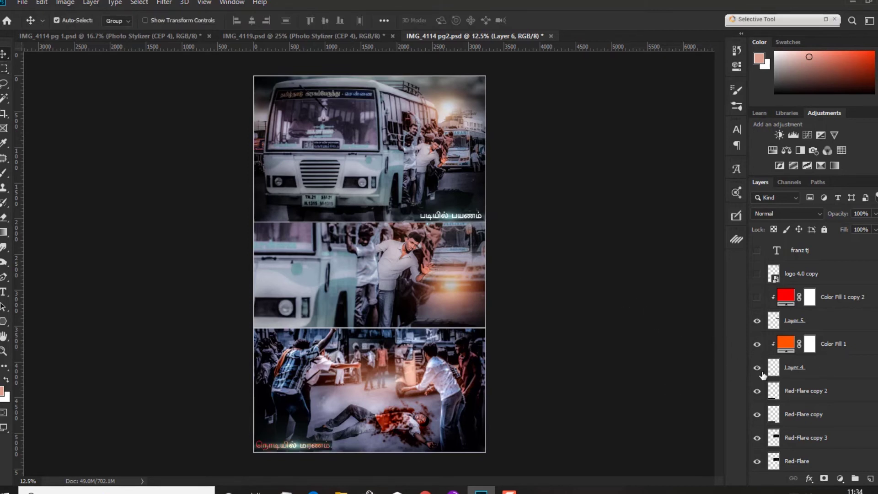
pyautogui.click(758, 416)
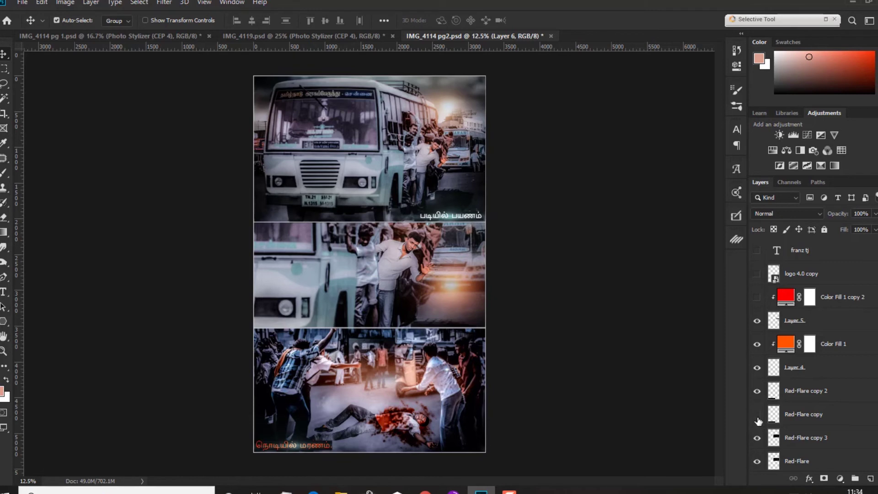
pyautogui.click(757, 298)
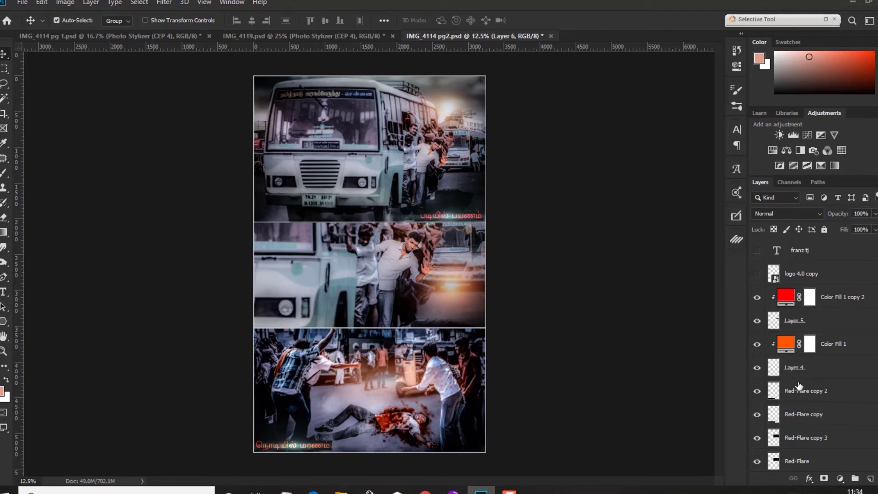
# Hide Red-Flare copy 2 and the dark strip on Layer 6 behind the lower caption.
pyautogui.click(758, 392)
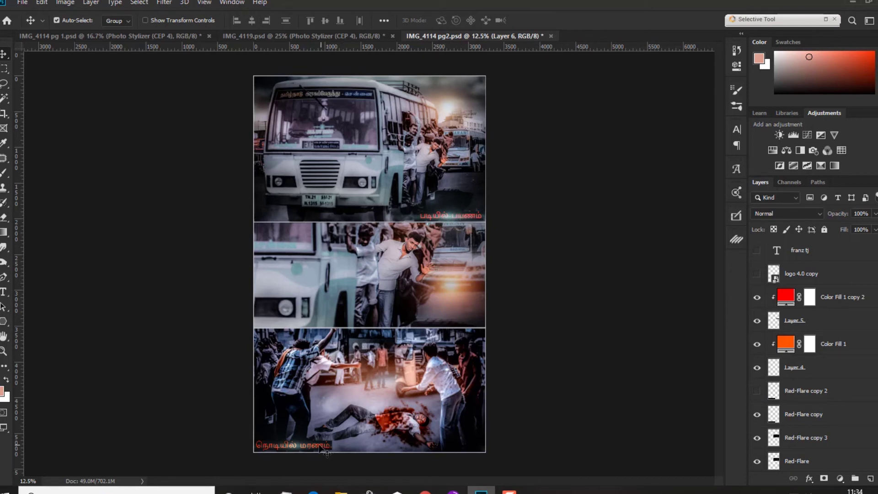
pyautogui.scroll(-5, 778, 370)
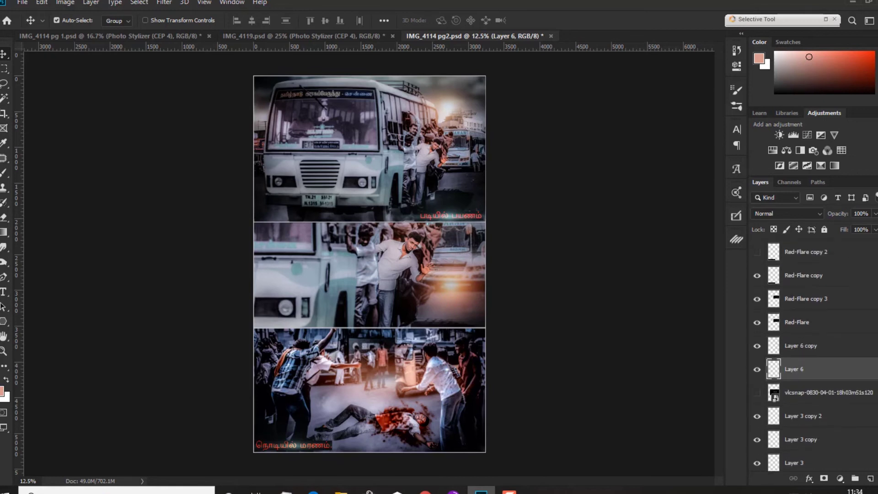
pyautogui.click(757, 367)
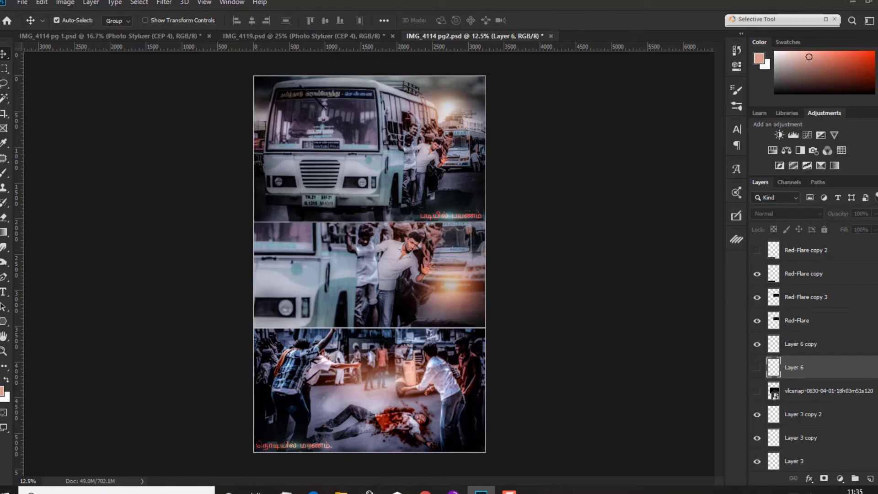
pyautogui.scroll(3, 788, 285)
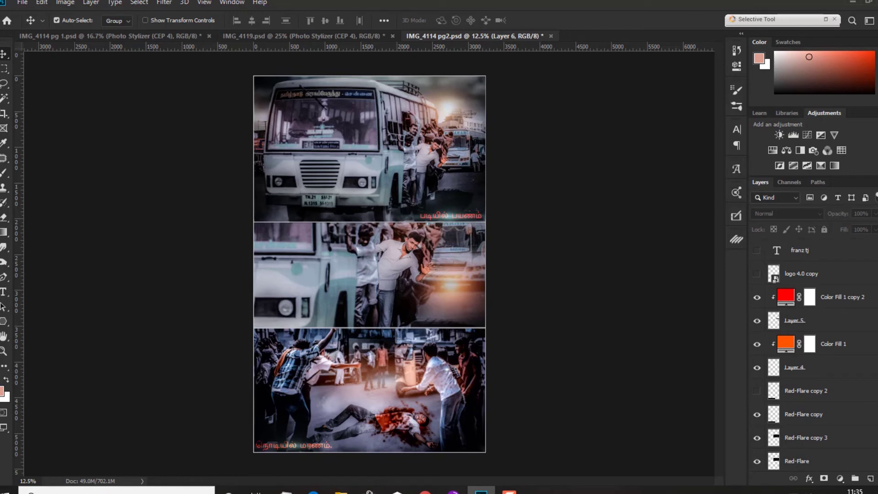